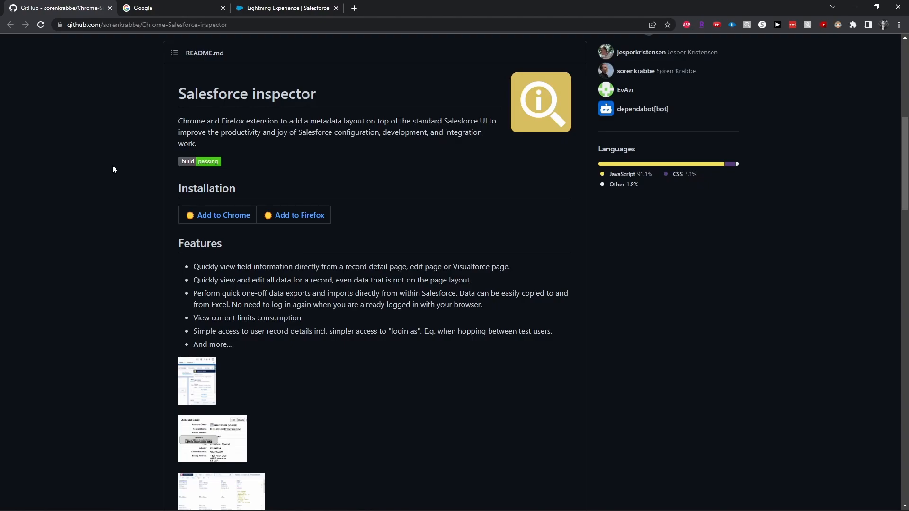
- Read the Salesforce Inspector README's supported browsers, feature list, and Security and Privacy statement about data handling
drag(178, 121, 232, 121)
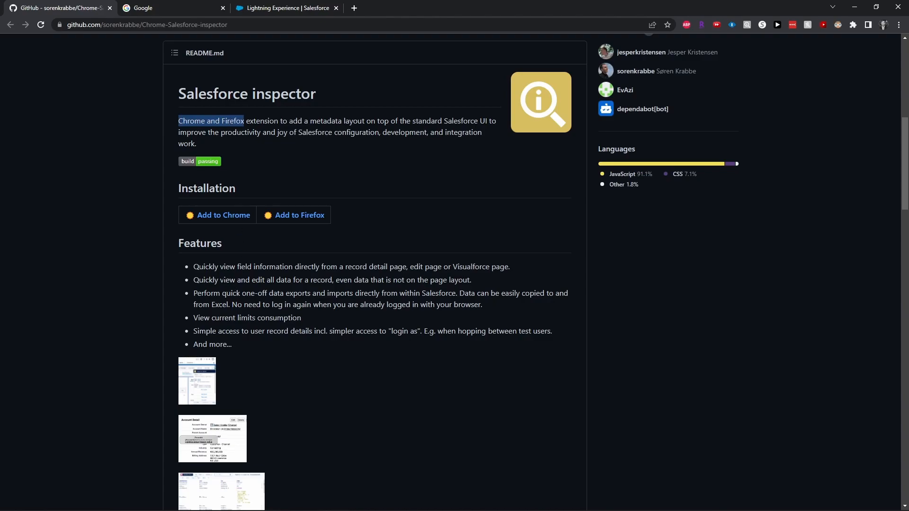
double_click(215, 279)
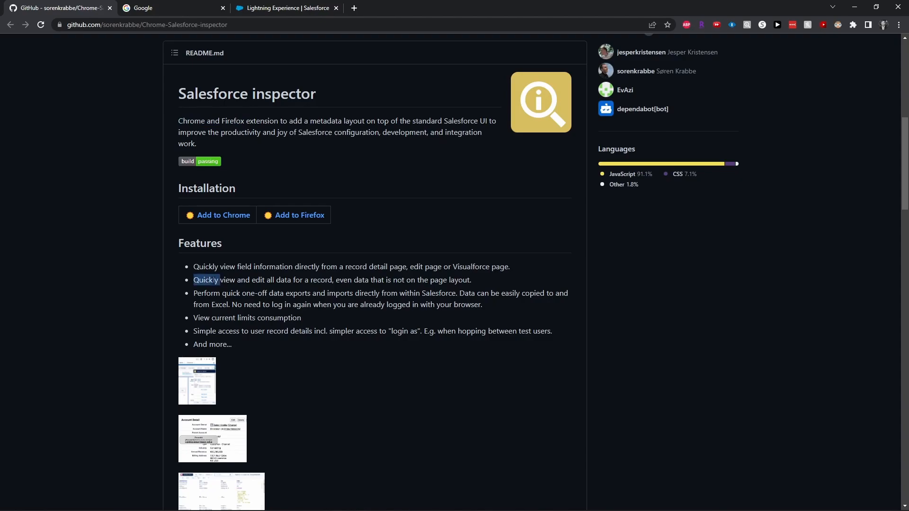
drag(215, 280, 472, 284)
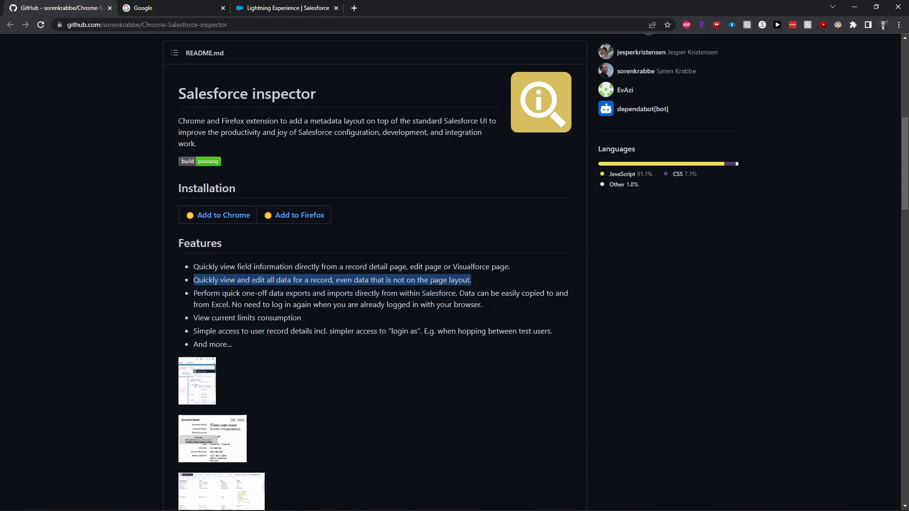
drag(199, 293, 291, 293)
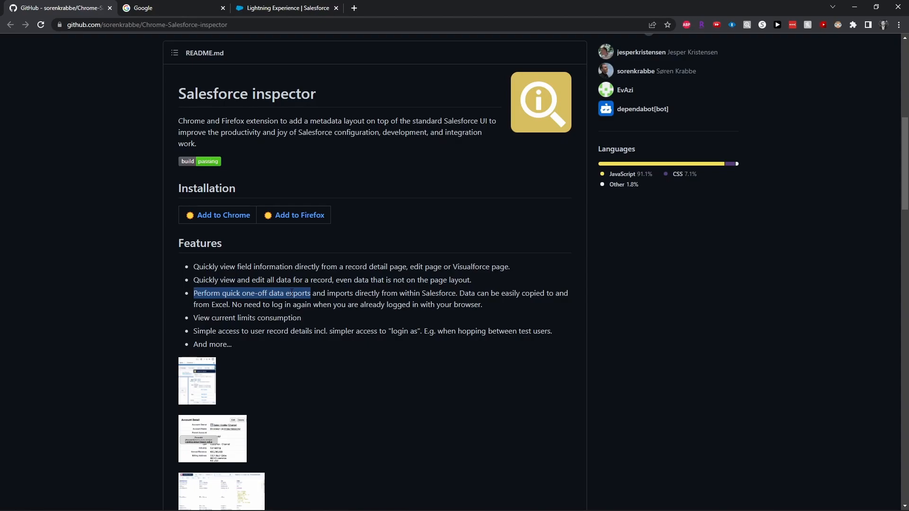
drag(195, 318, 290, 317)
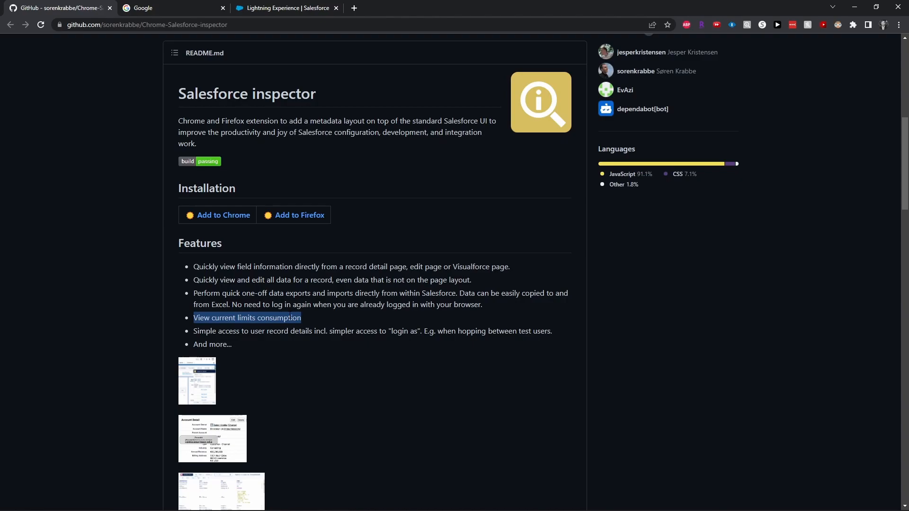
drag(250, 331, 297, 331)
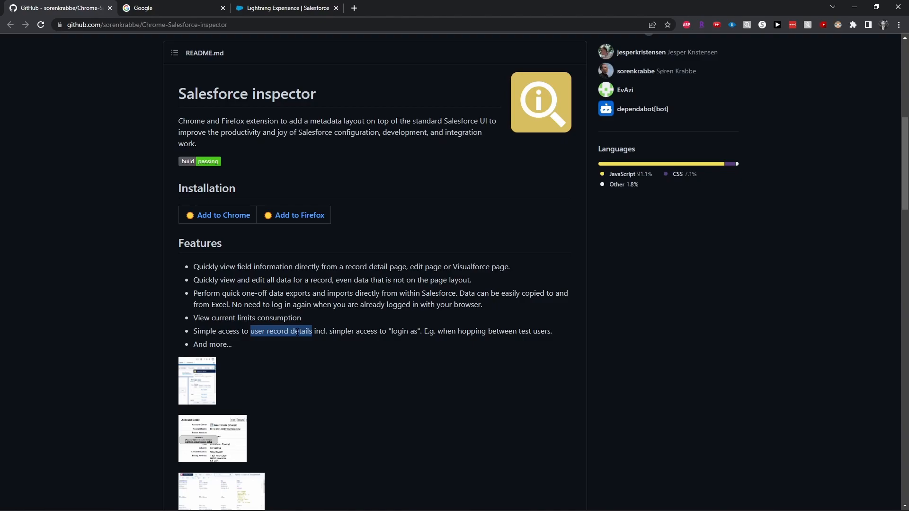
scroll(297, 332, down, 2)
scroll(297, 335, down, 6)
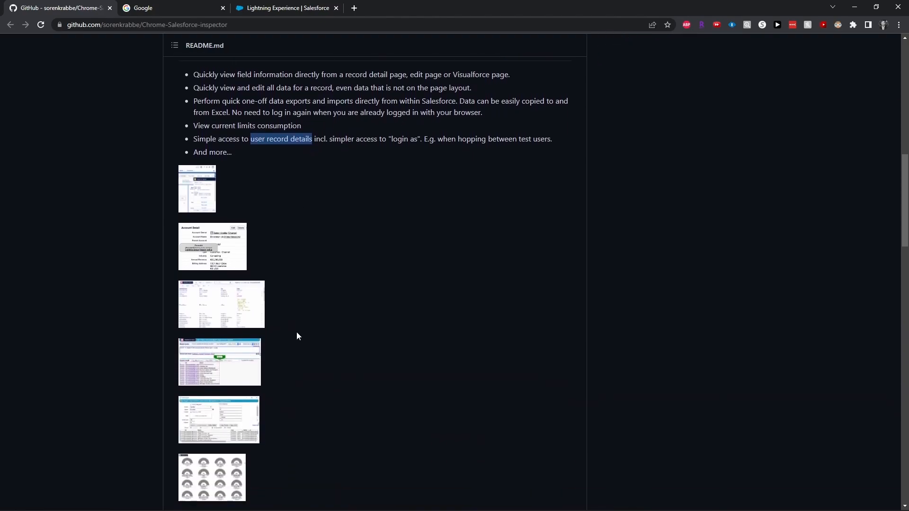
drag(241, 371, 305, 382)
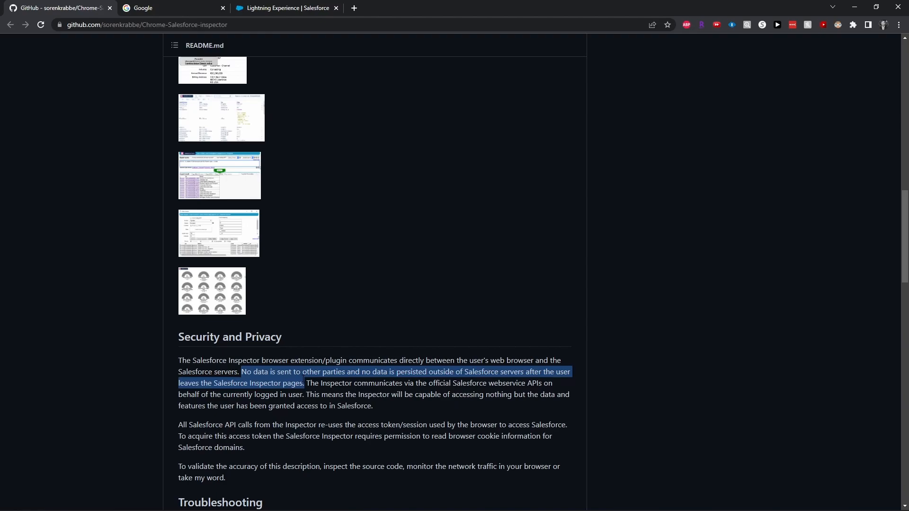
- Search Google for "salesforce inspector" and open the extension's Chrome Web Store page
click(165, 14)
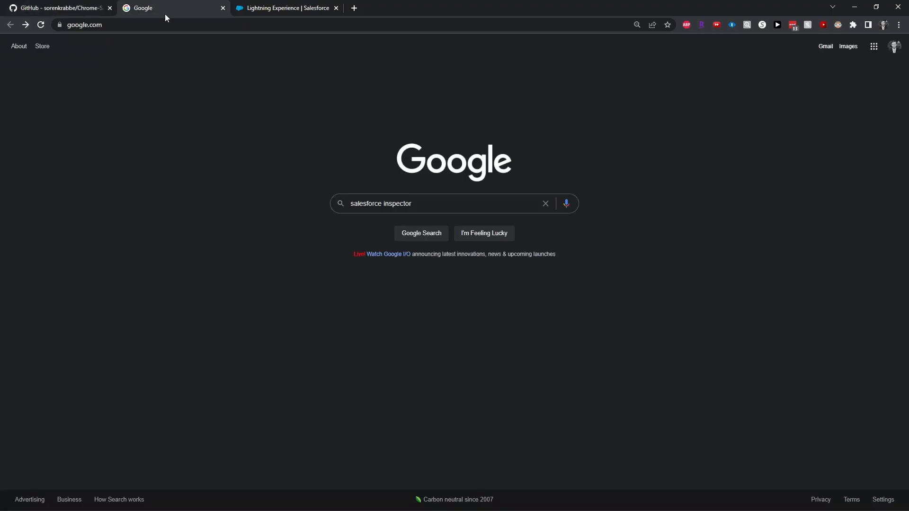
click(434, 206)
key(Return)
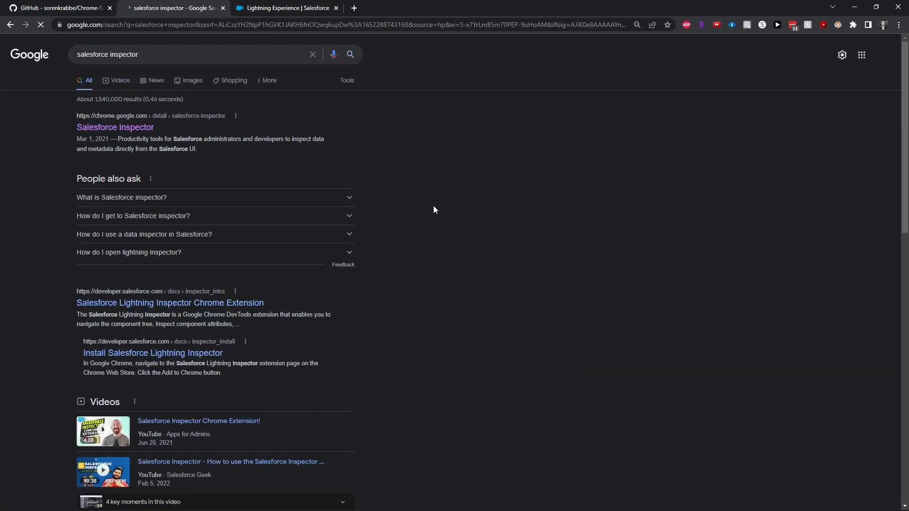
click(146, 128)
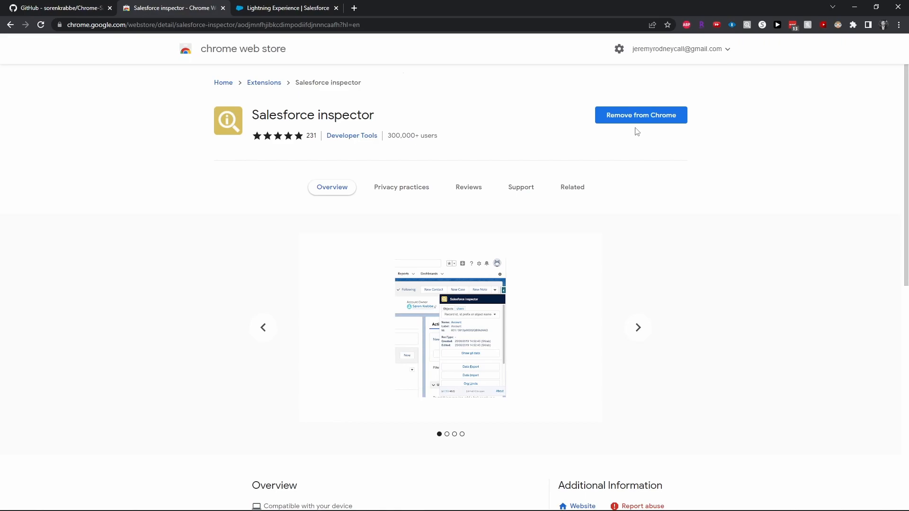
- Open Salesforce Inspector in the Trailhead Playground org and search its objects by the ID prefix 001
click(303, 9)
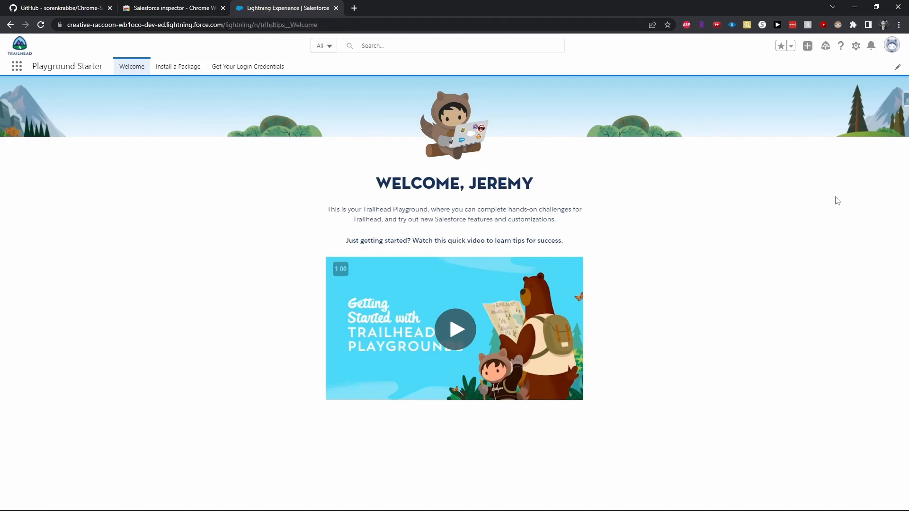
click(904, 103)
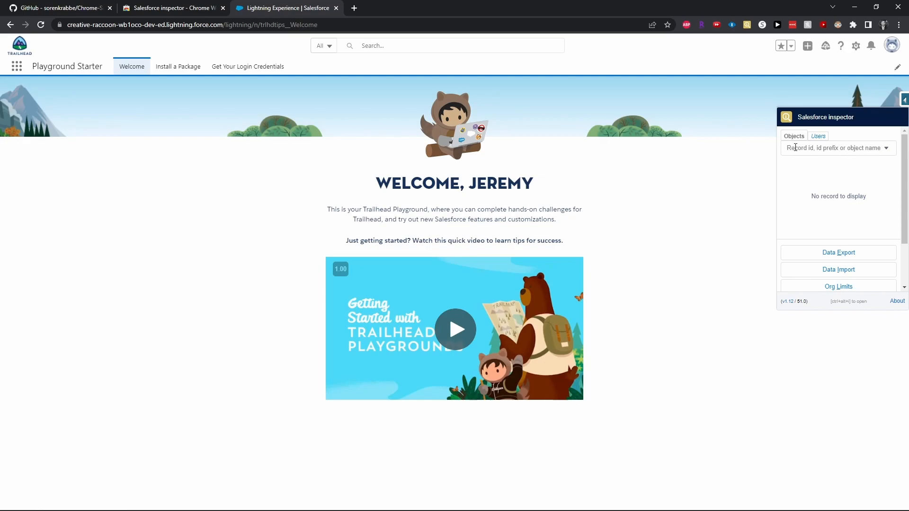
click(828, 149)
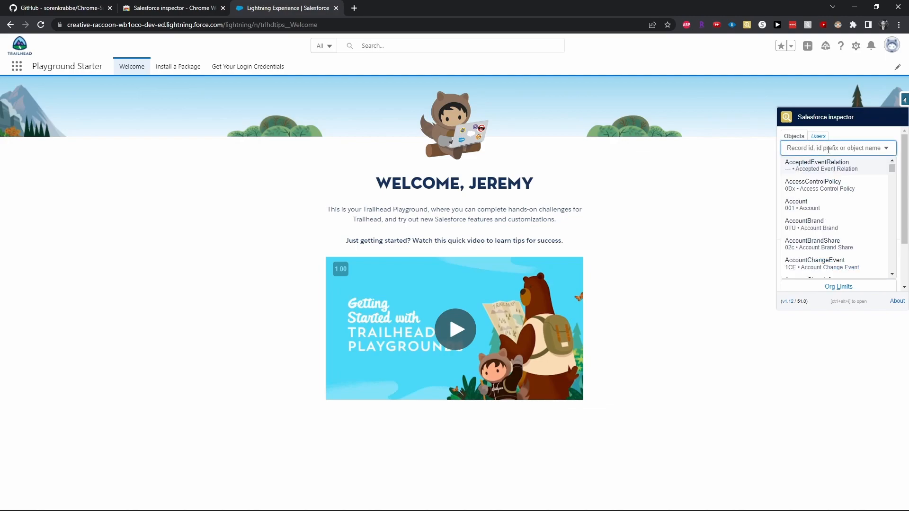
text(001)
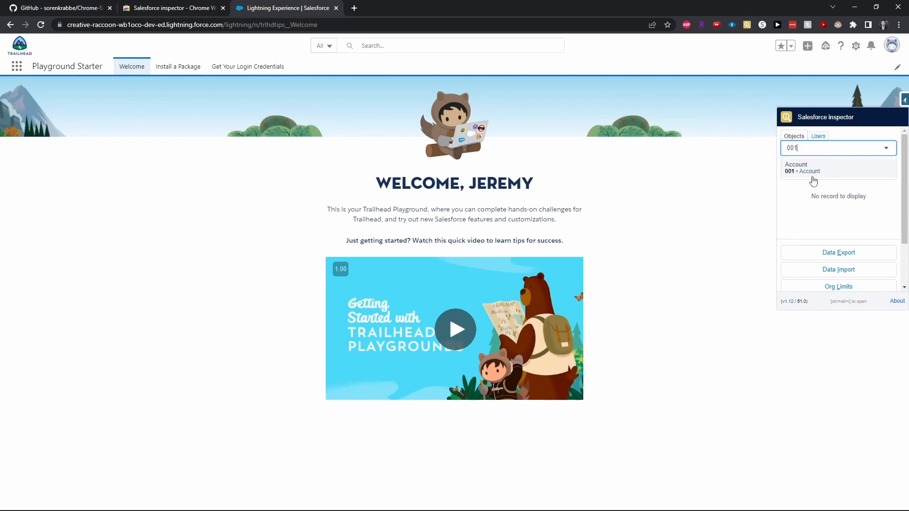
- Search the inspector's objects for "account", look through the matches, and clear the search
double_click(811, 147)
key(BackSpace)
text(account)
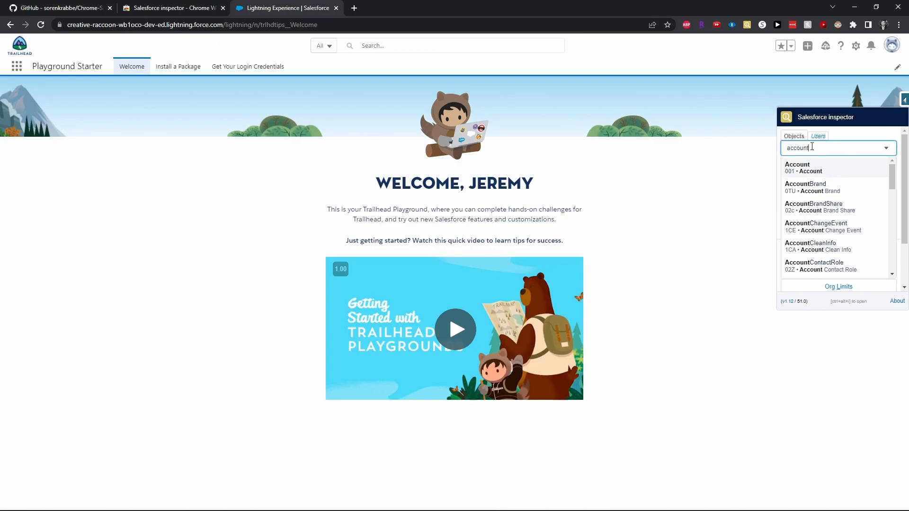
scroll(835, 201, down, 4)
scroll(835, 201, down, 3)
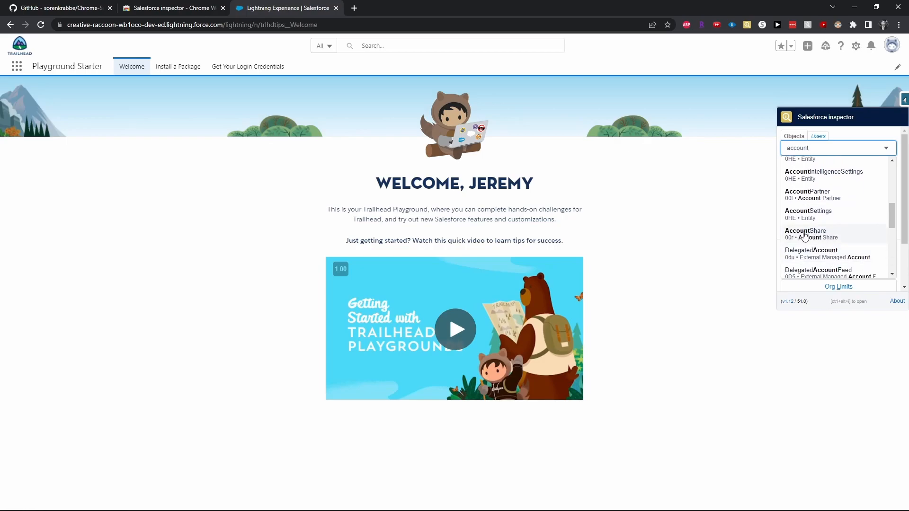
drag(870, 148, 784, 148)
key(BackSpace)
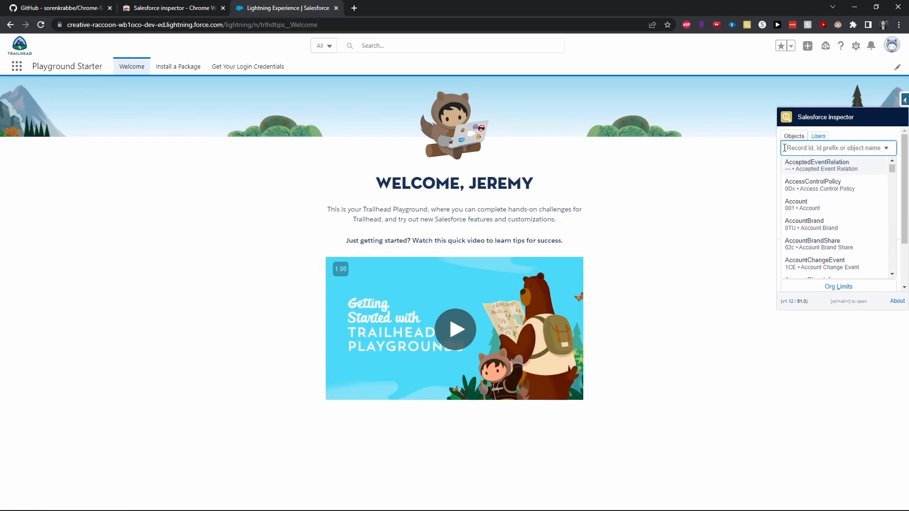
click(845, 142)
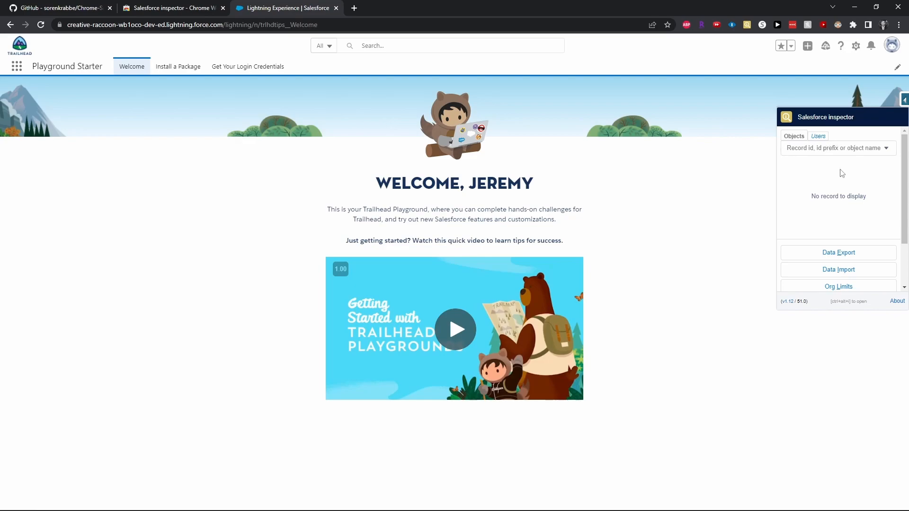
drag(813, 195, 882, 201)
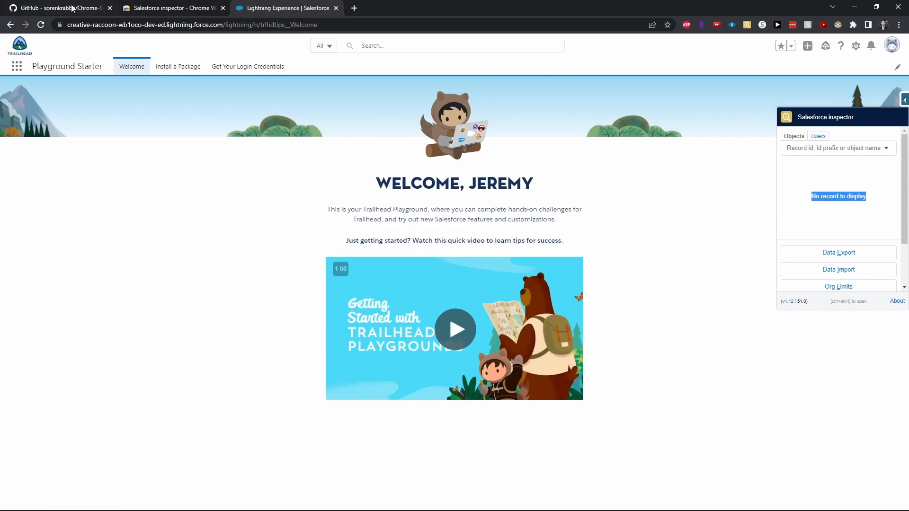
- Open the University of Arizona account record in the Sales app
click(17, 67)
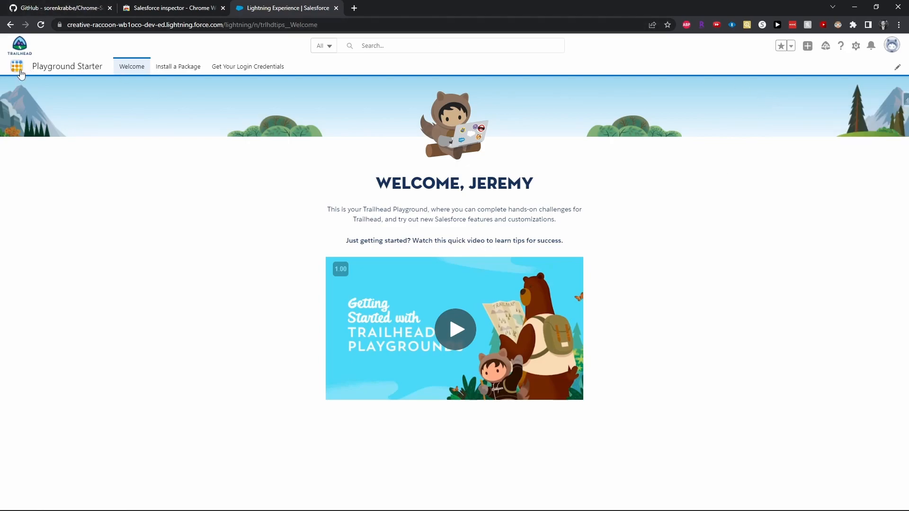
click(43, 217)
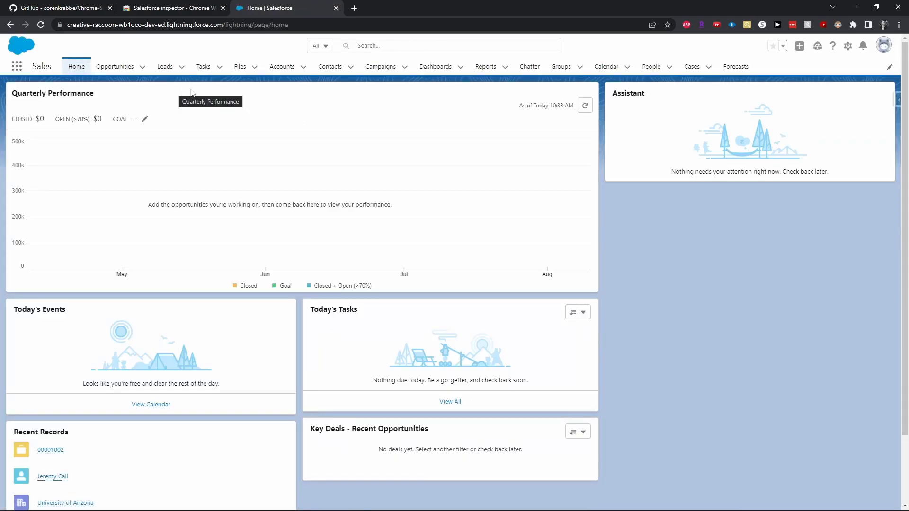
click(275, 68)
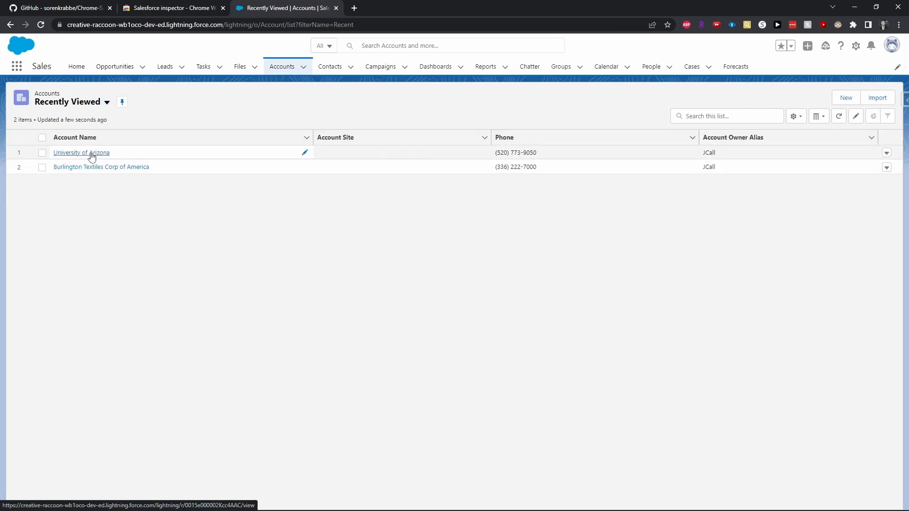
click(88, 152)
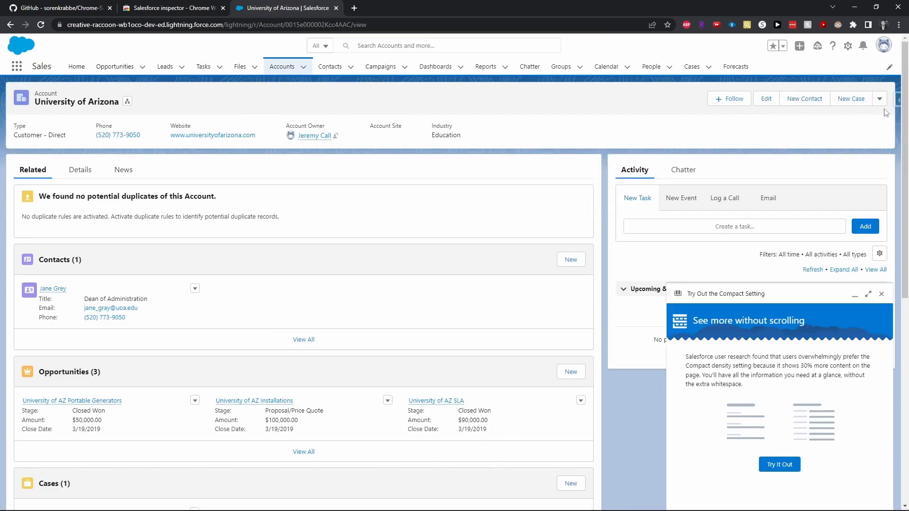
- Show all data for the University of Arizona account with Salesforce Inspector
click(897, 104)
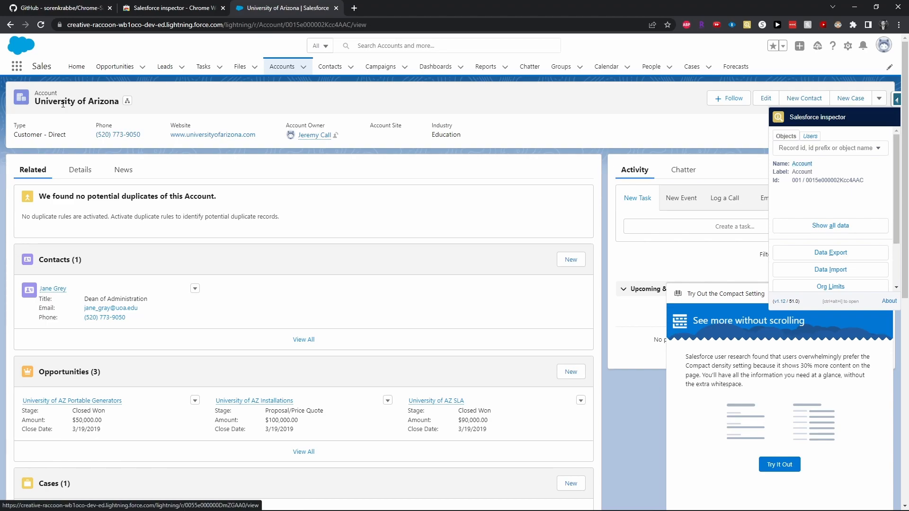
drag(36, 91, 129, 107)
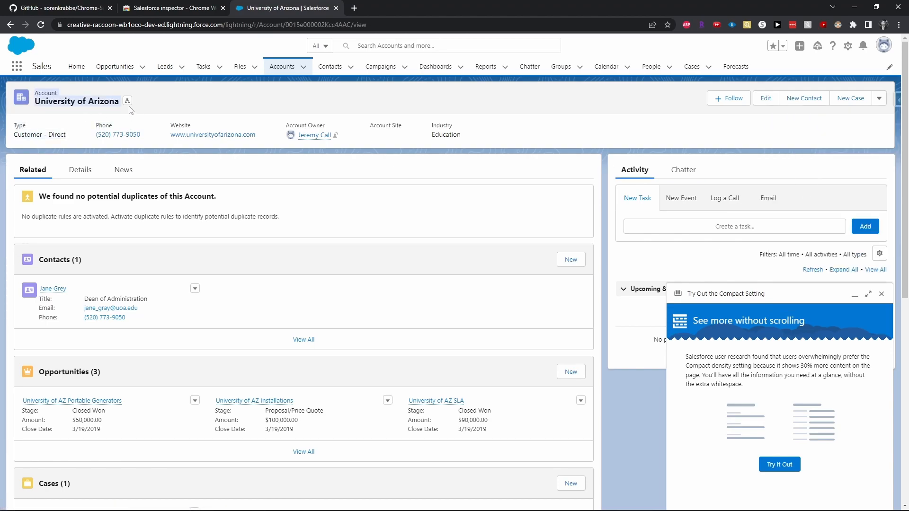
click(897, 99)
click(814, 231)
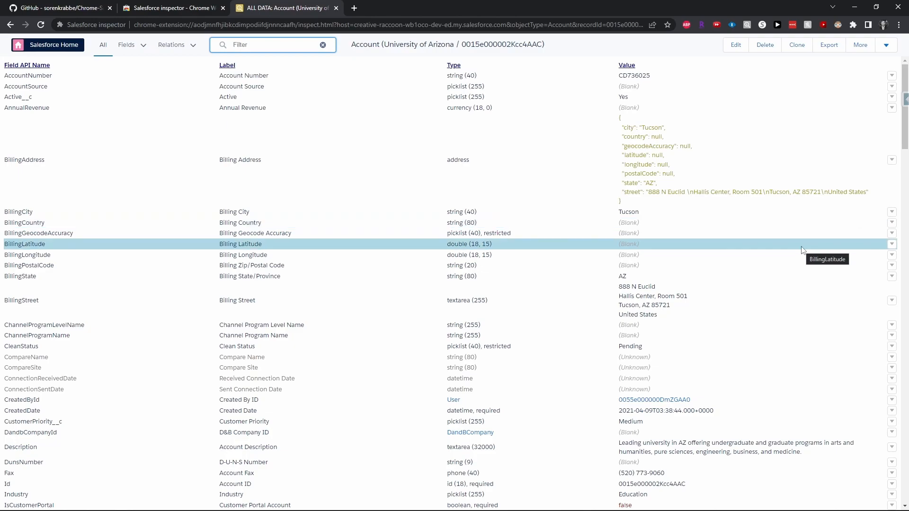
- Examine the AccountNumber field's API name, label and type, and filter the record's fields by "billing"
click(39, 76)
double_click(39, 75)
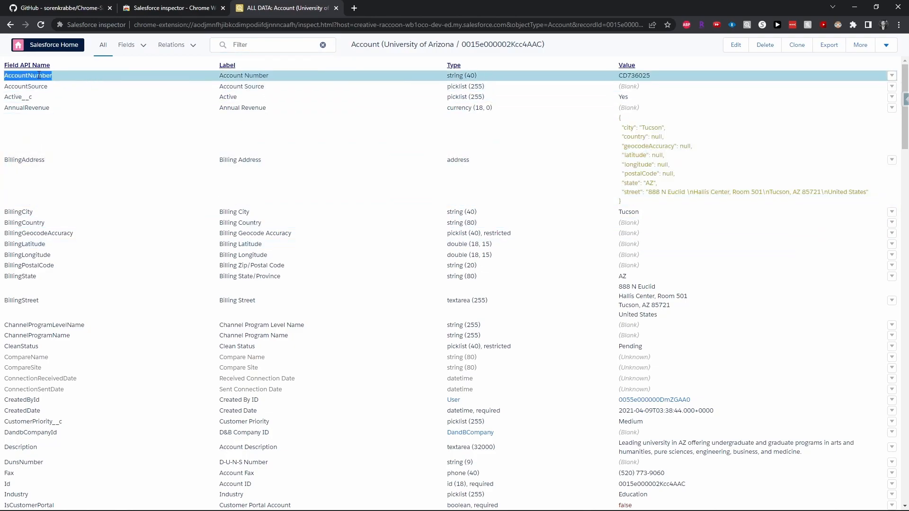
triple_click(236, 77)
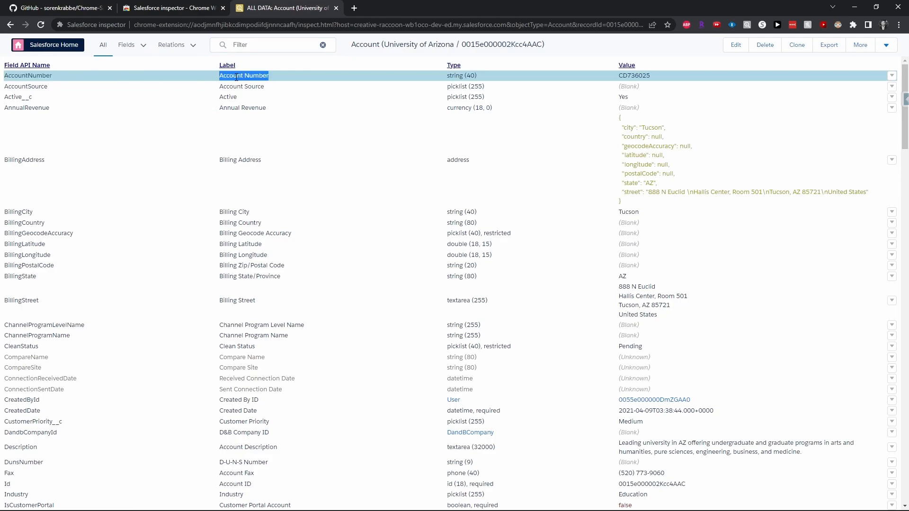
triple_click(452, 77)
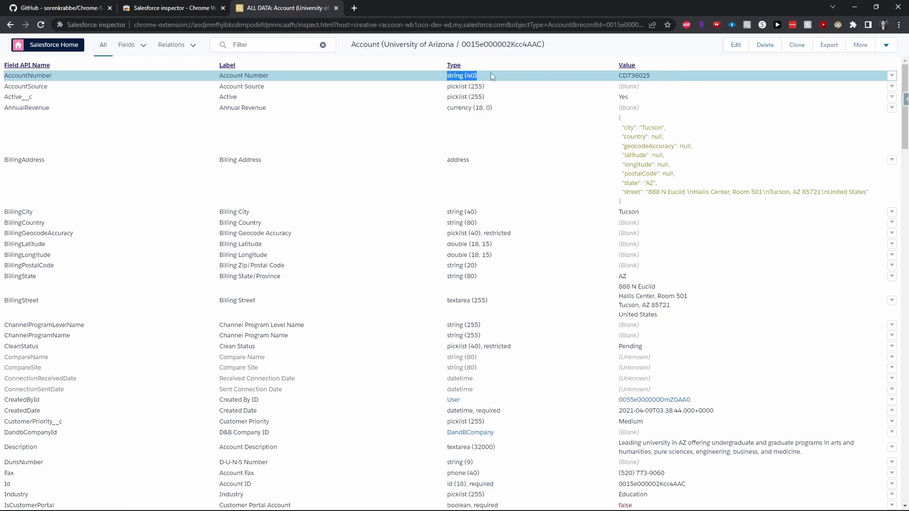
click(258, 48)
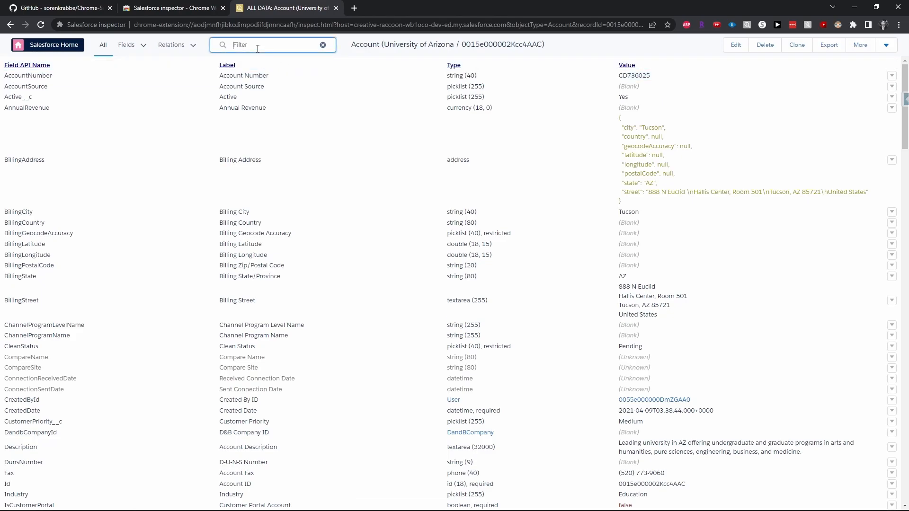
text(billing)
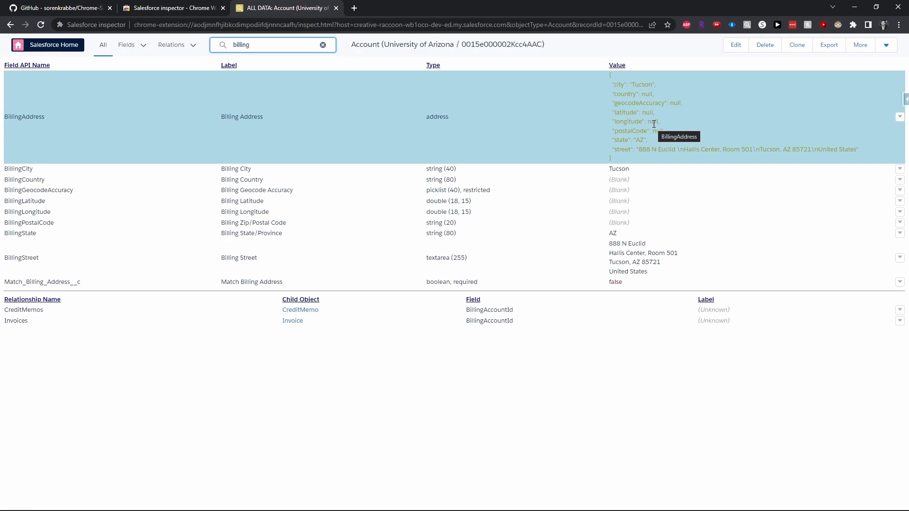
- Return to the University of Arizona account page and briefly open and close the inspector there
key(alt+Left)
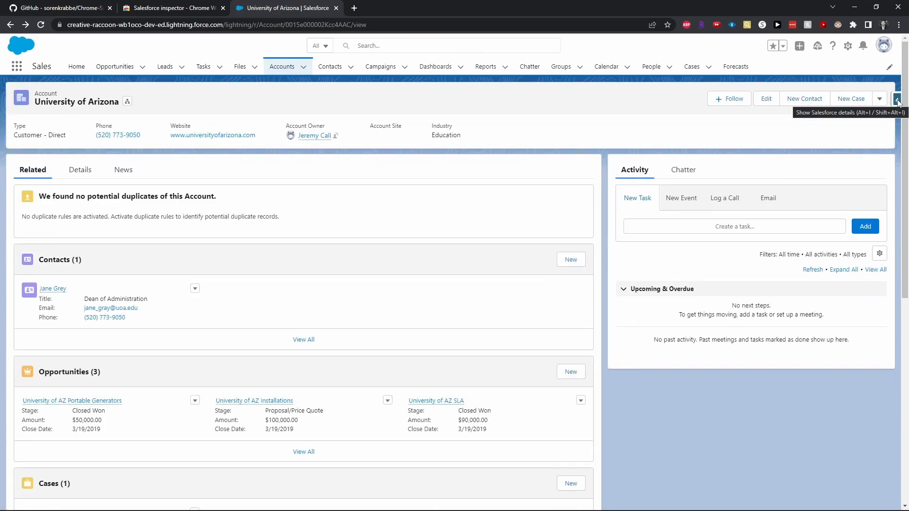
click(897, 99)
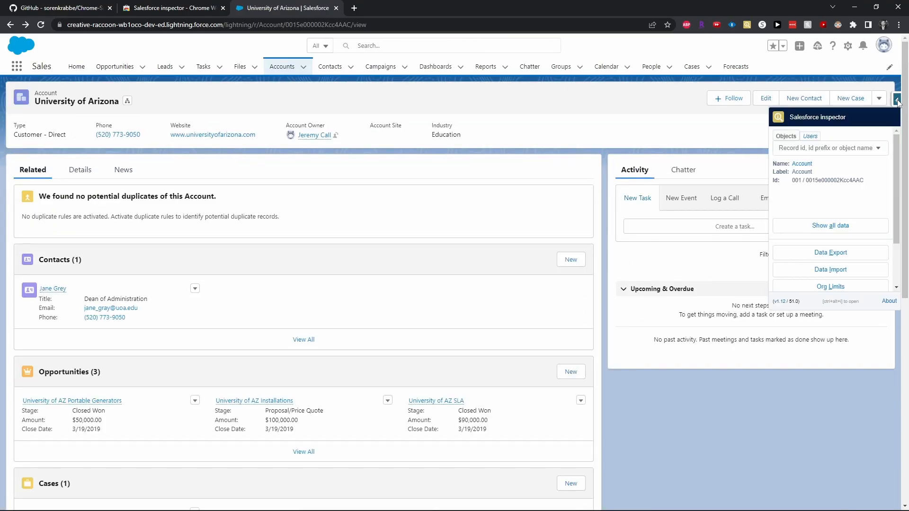
click(896, 100)
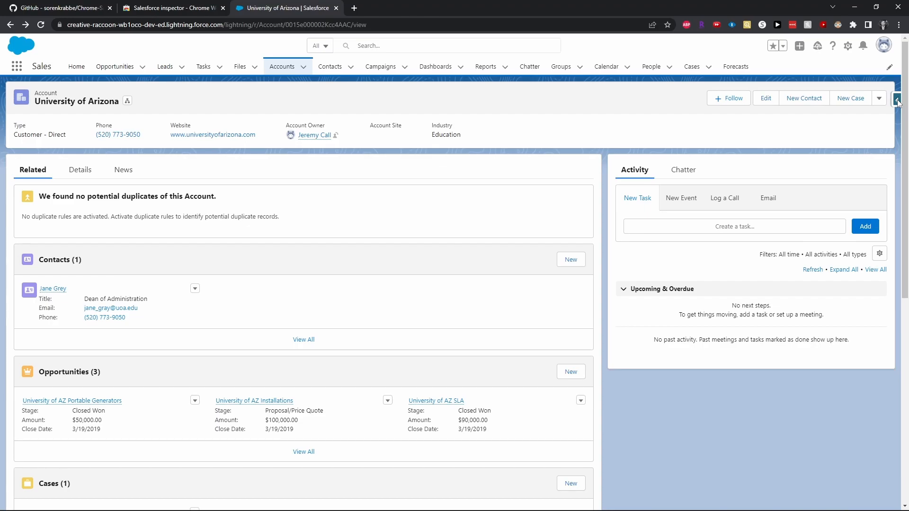
- Search the users in Salesforce Inspector for "chatter" and show the details of the Chatter Free User
click(897, 100)
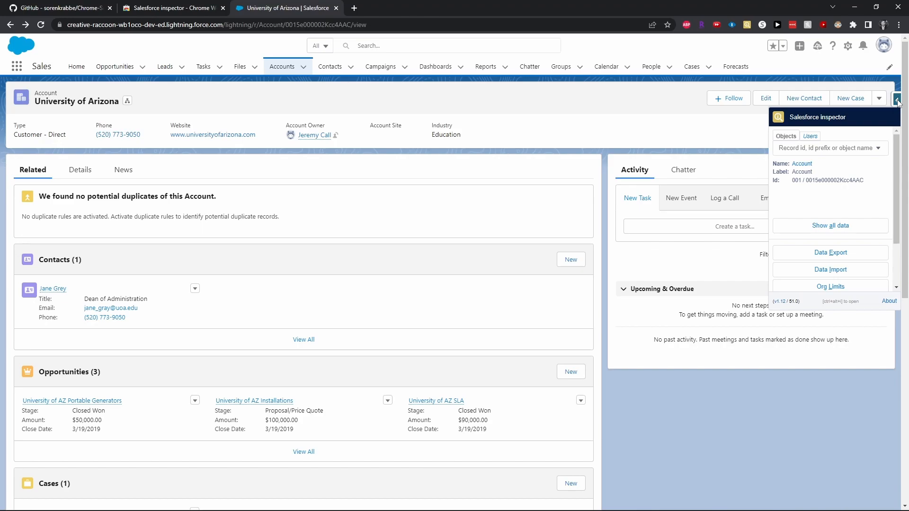
click(811, 137)
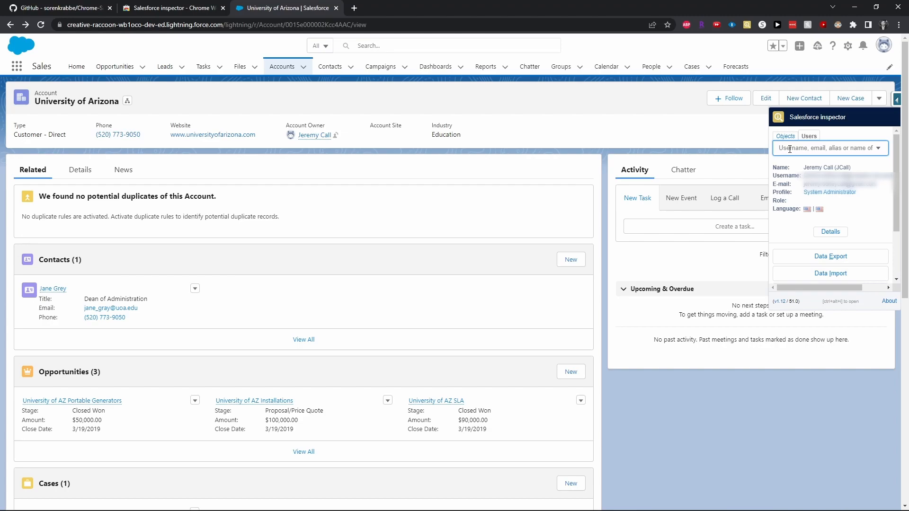
text(chatter)
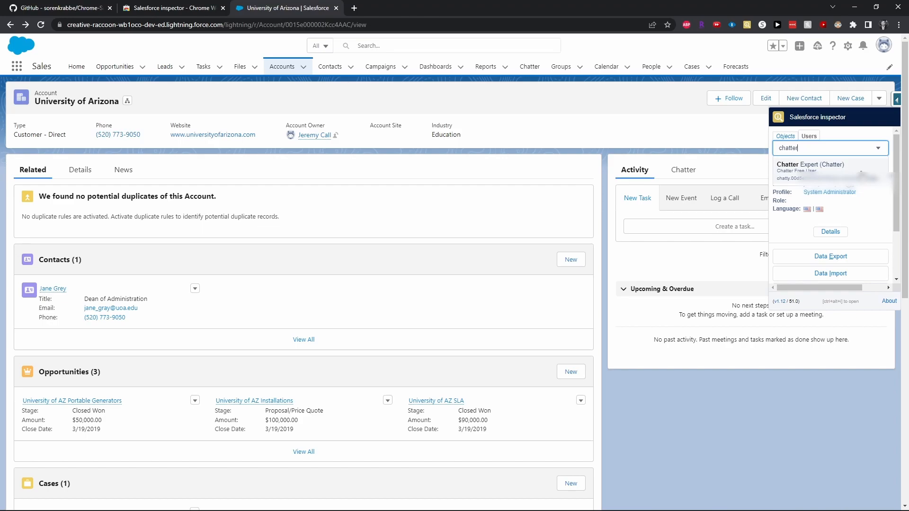
click(791, 168)
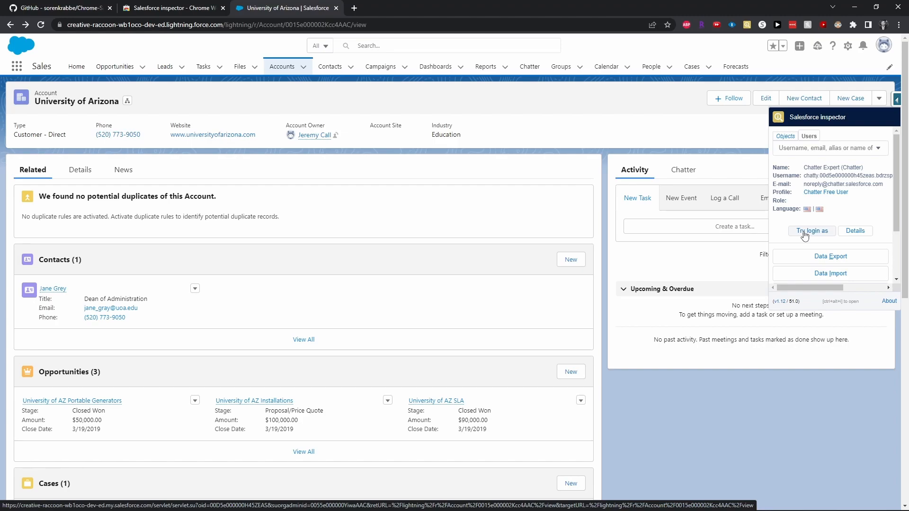
- Return to the object lookup in Salesforce Inspector and open the Data Export tool
click(785, 137)
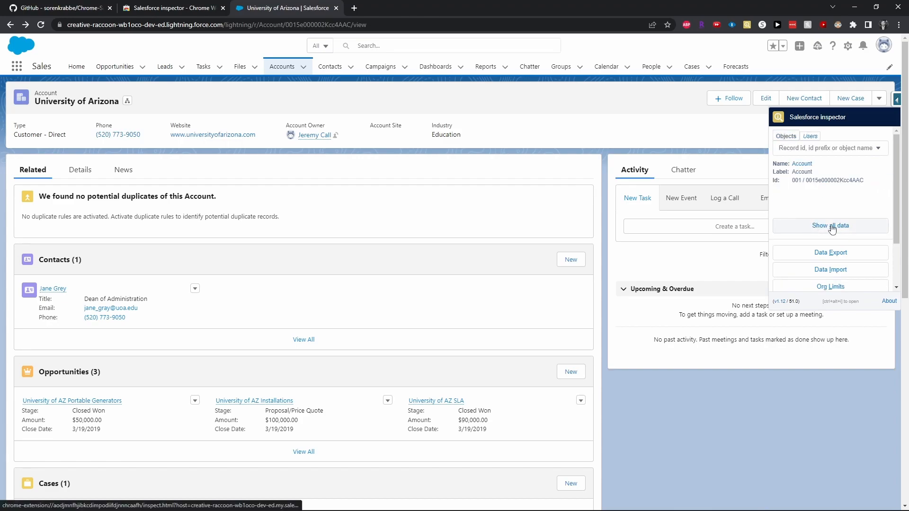
scroll(833, 226, down, 1)
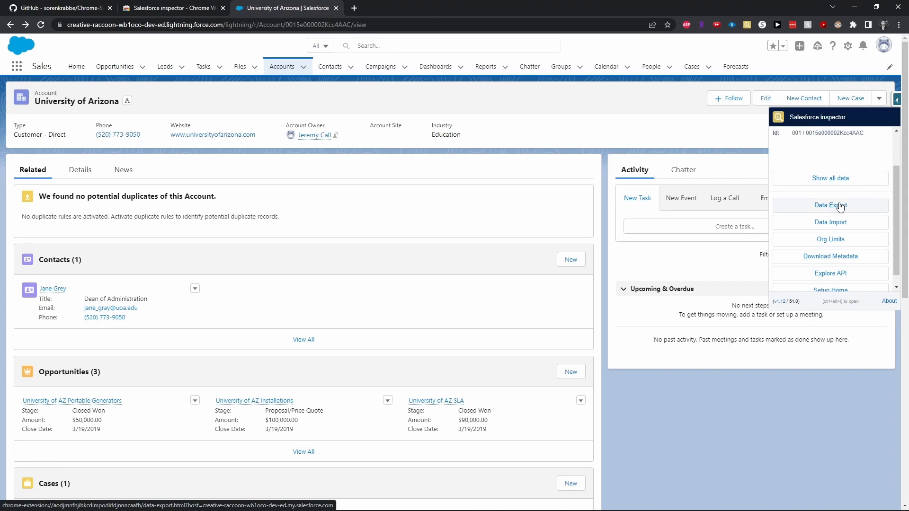
click(840, 206)
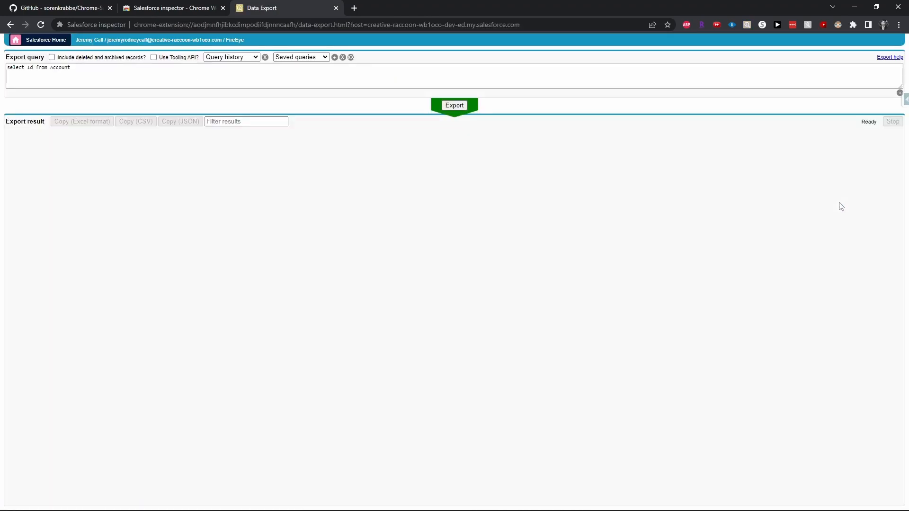
key(ctrl+plus)
key(ctrl+plus)
key(ctrl+plus)
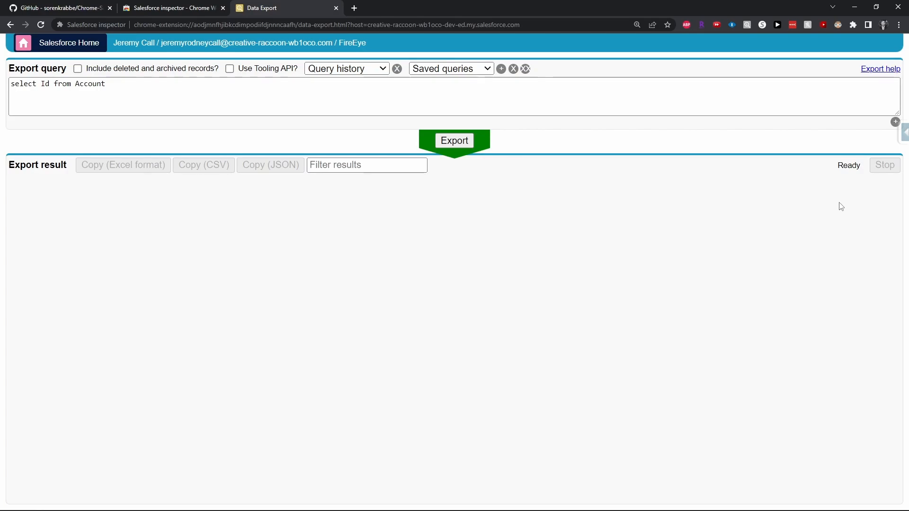
- Replace the export query with "select id from account limit 5" and run the export
click(40, 87)
key(ctrl+a)
key(BackSpace)
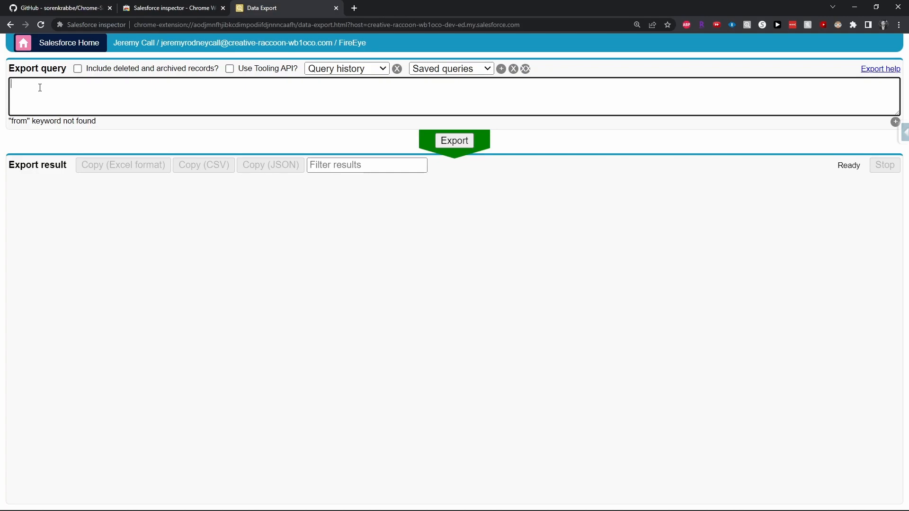
text(select id from account)
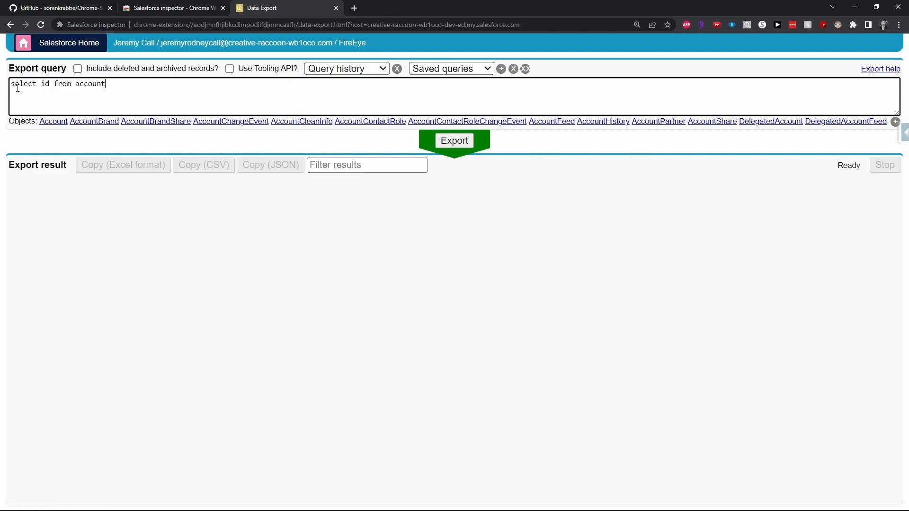
click(49, 85)
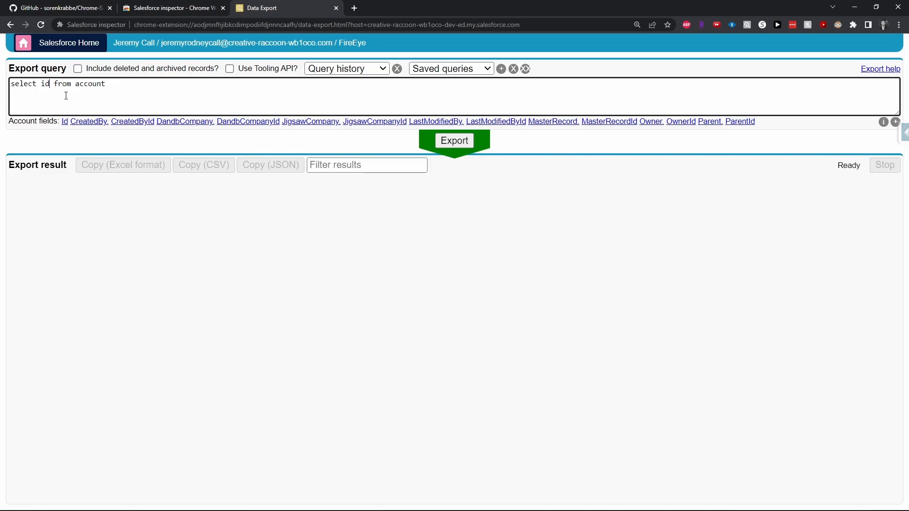
click(111, 86)
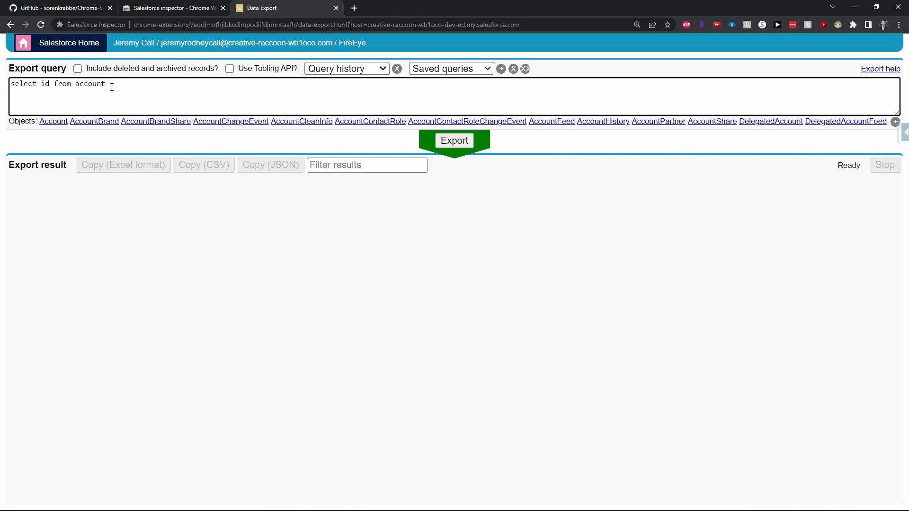
text(limit 5)
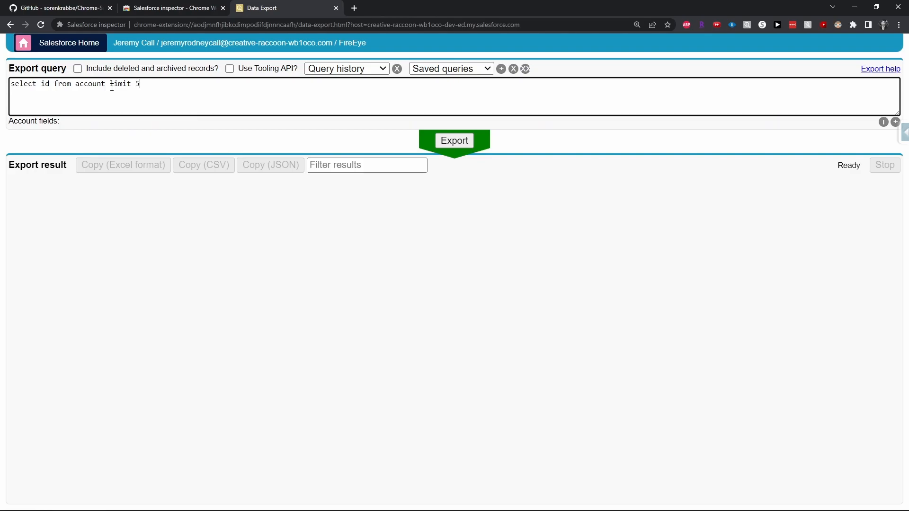
click(472, 141)
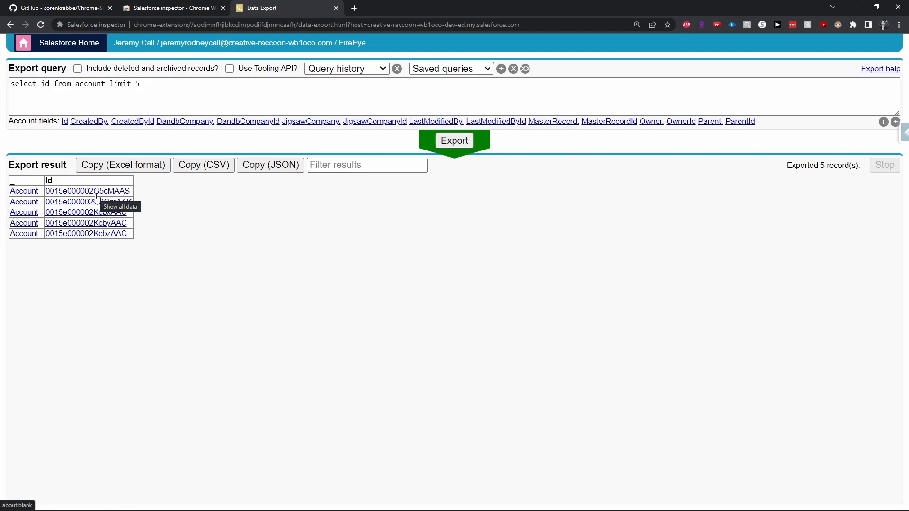
- Add the suggested Name field after id in the account export query
click(50, 84)
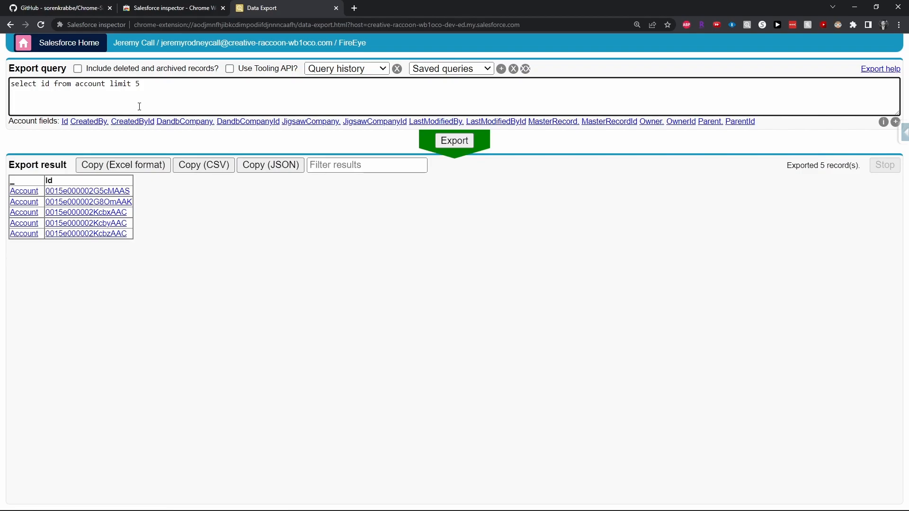
text(,)
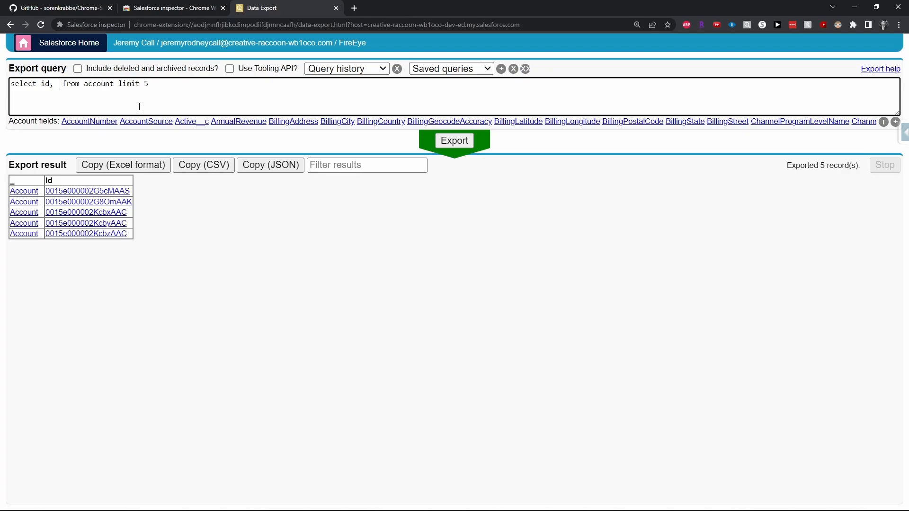
text(na)
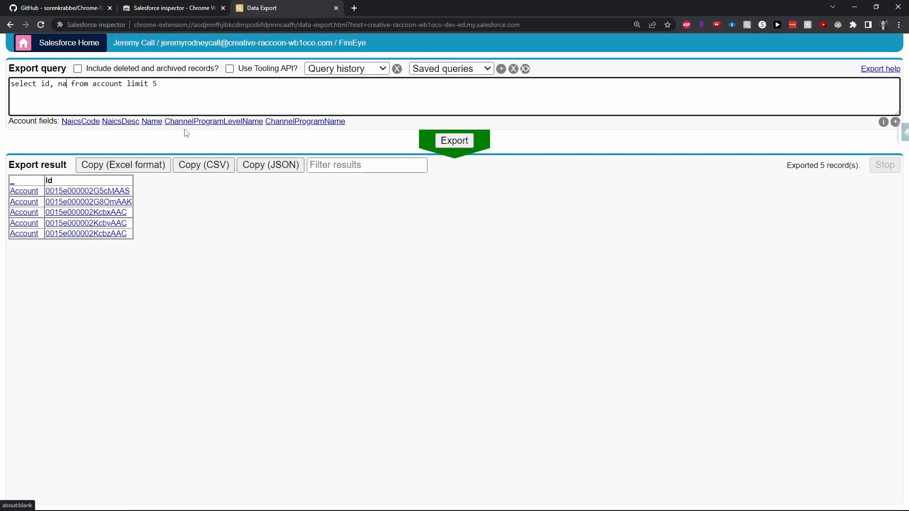
text(m)
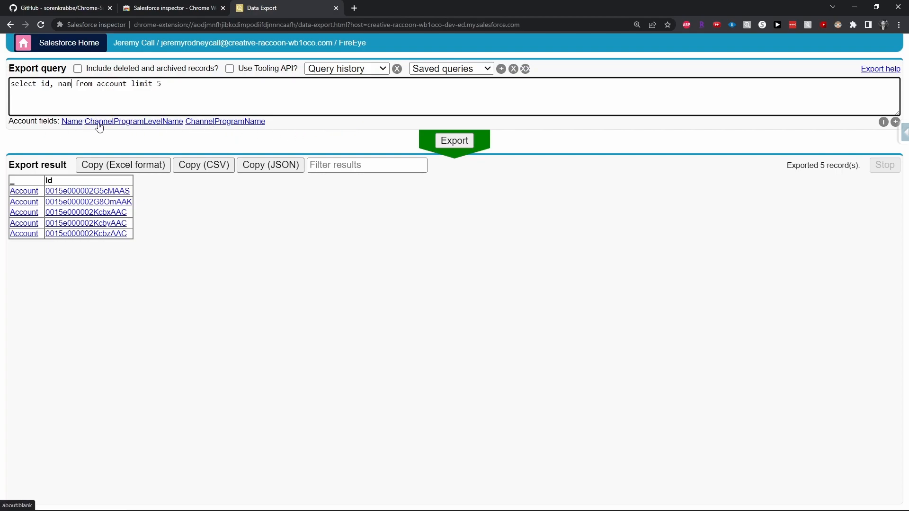
click(71, 122)
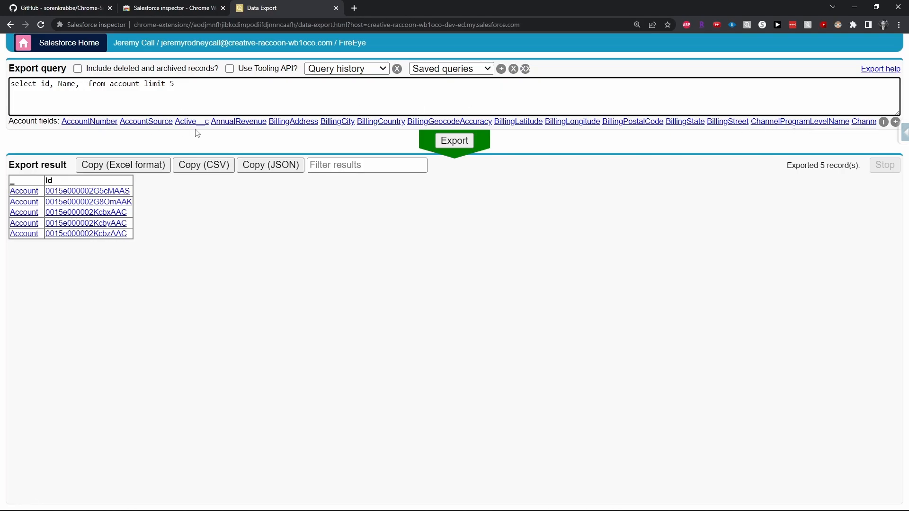
- Show all available account fields, add CreatedDate after Name in the query without a trailing comma, and run the export
click(895, 123)
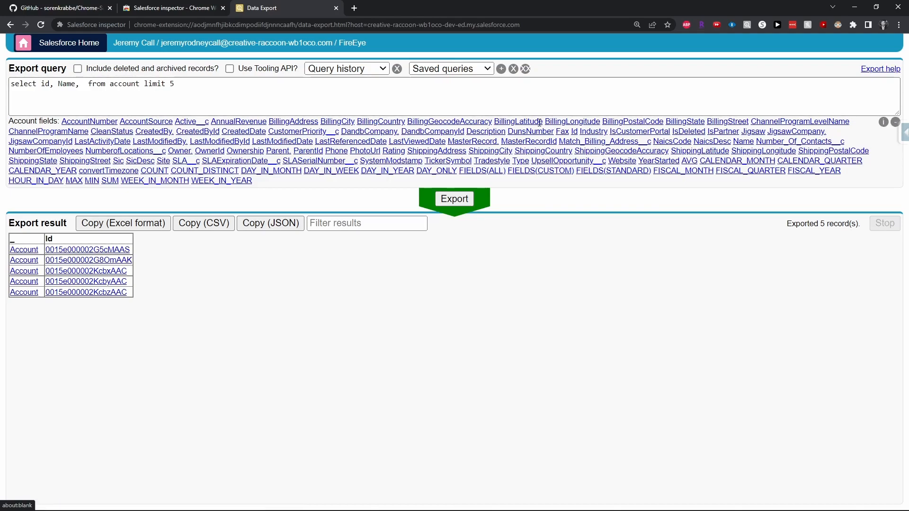
click(103, 89)
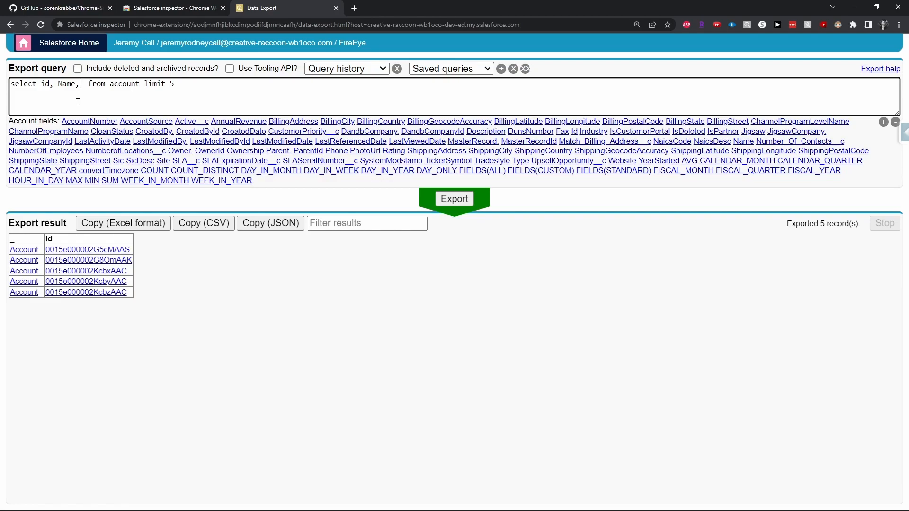
text(date)
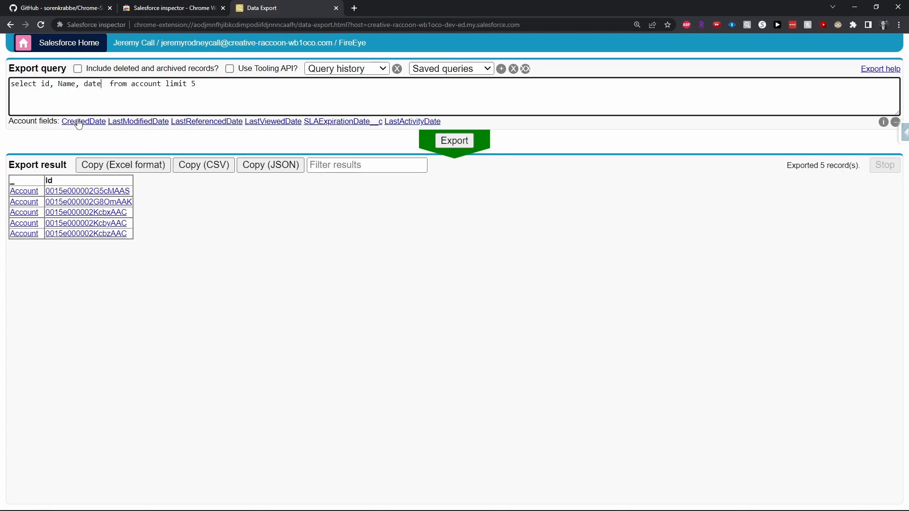
click(79, 121)
key(BackSpace)
key(BackSpace)
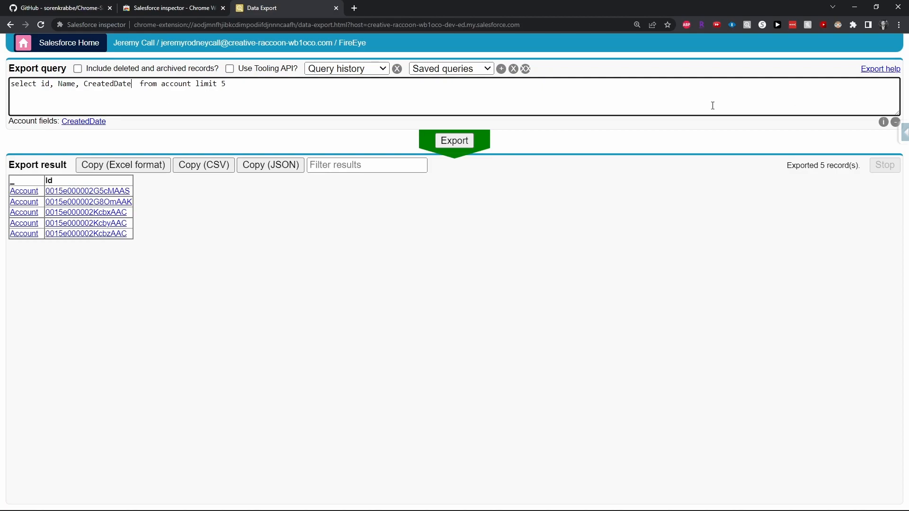
click(445, 142)
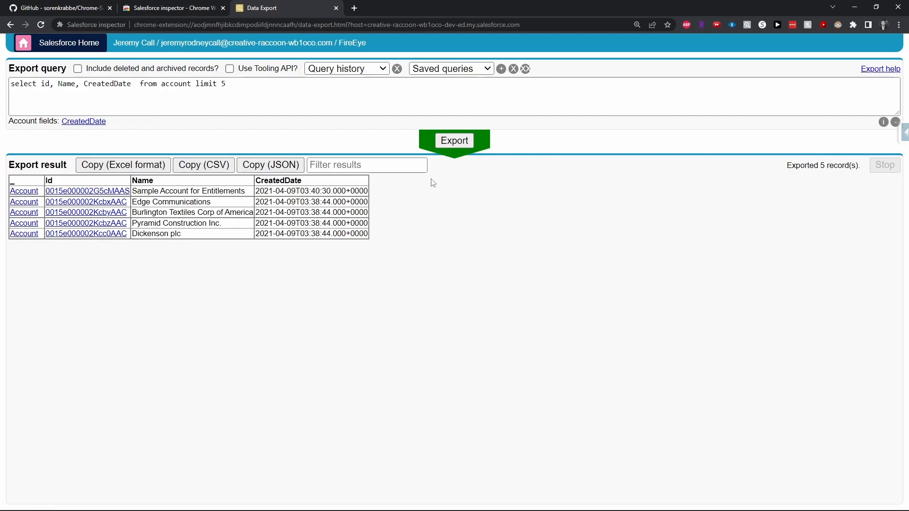
- Copy the exported account records in Excel format and return to the University of Arizona account page
click(148, 169)
click(149, 170)
key(alt+Left)
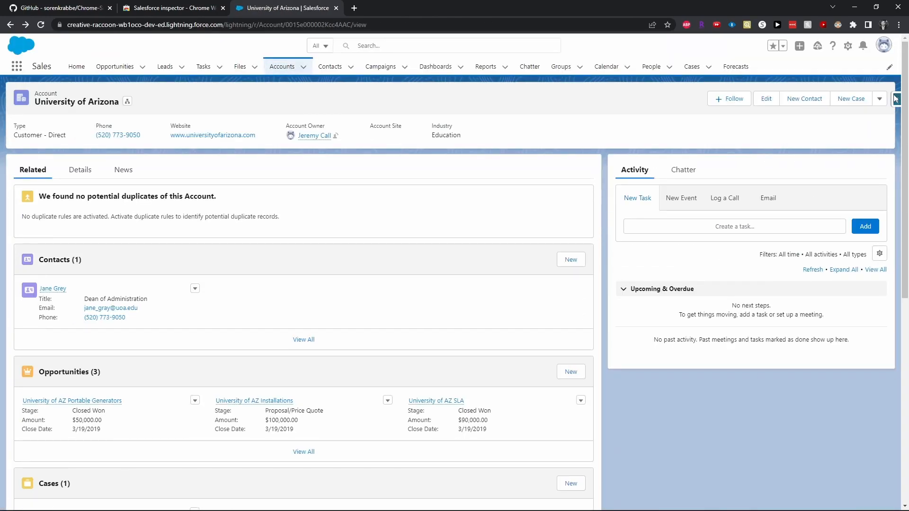
- Open the Data Import tool from Salesforce Inspector on the account page
click(895, 98)
click(895, 98)
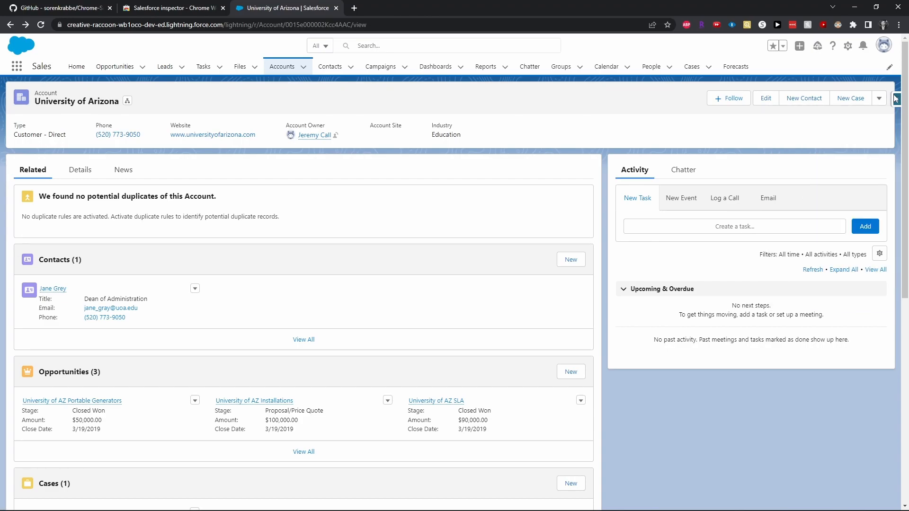
click(895, 98)
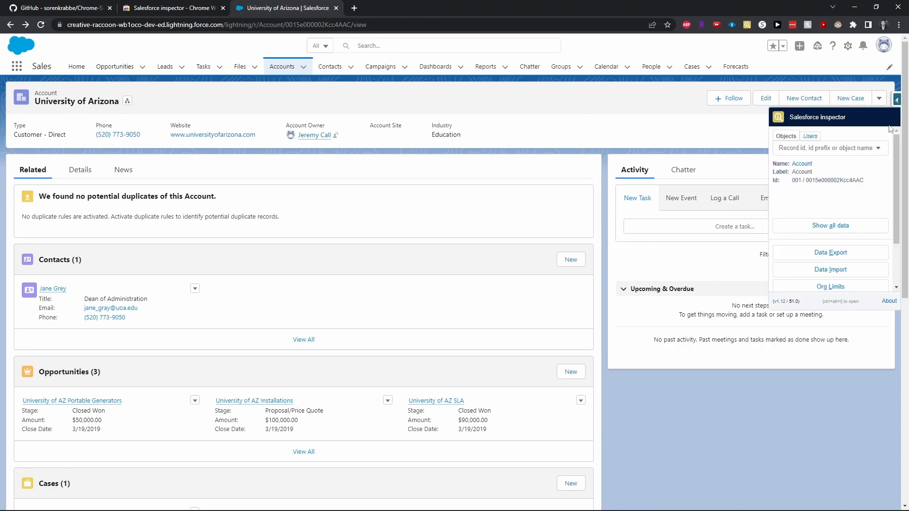
click(830, 271)
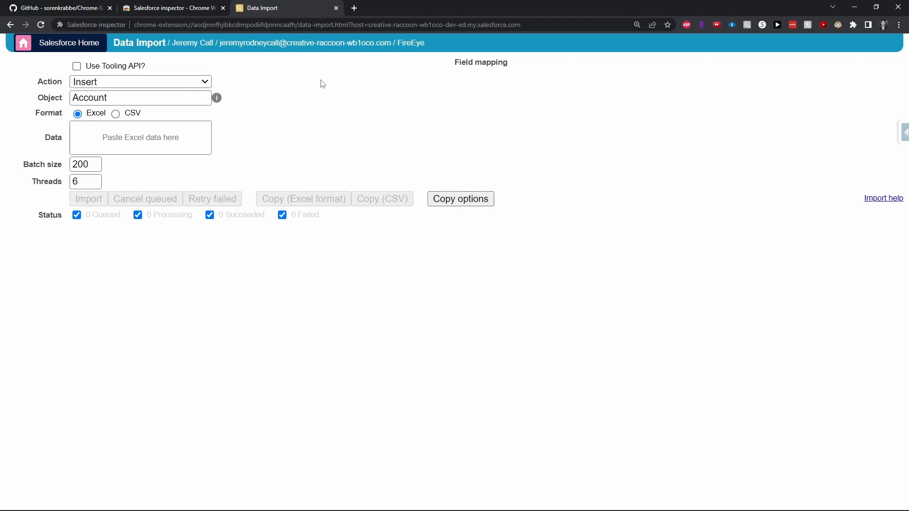
- Examine the available import actions for the Account object and the place for pasting Excel data
click(175, 82)
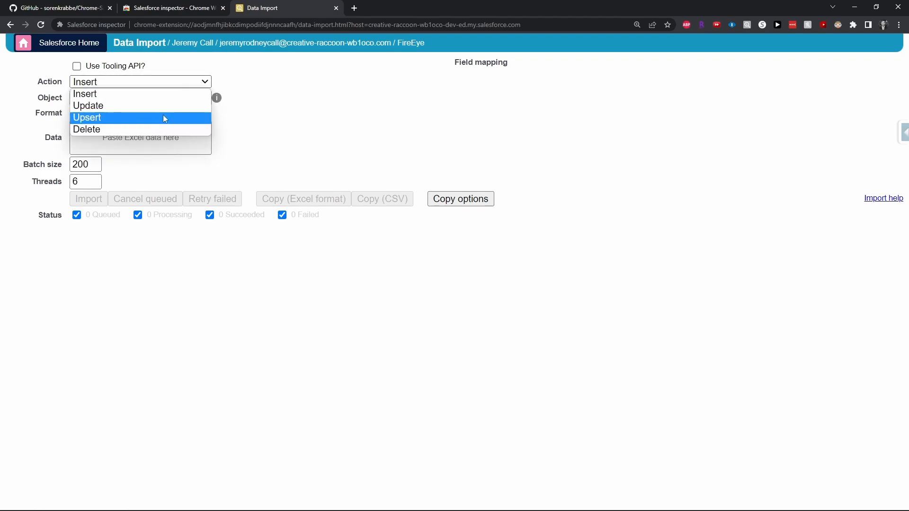
click(259, 89)
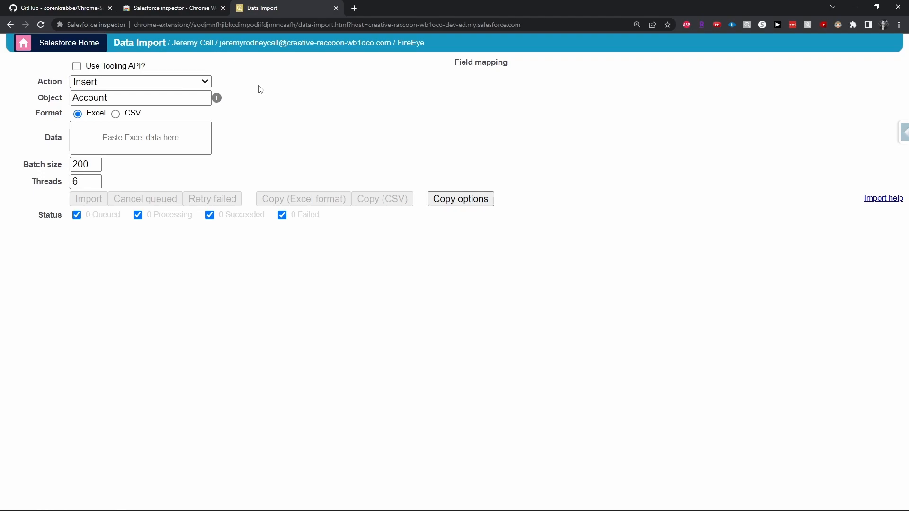
click(198, 82)
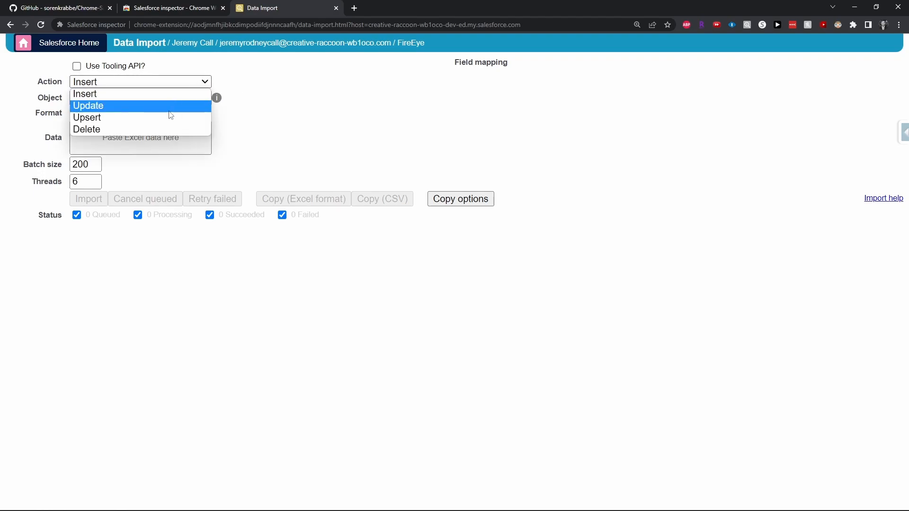
click(265, 108)
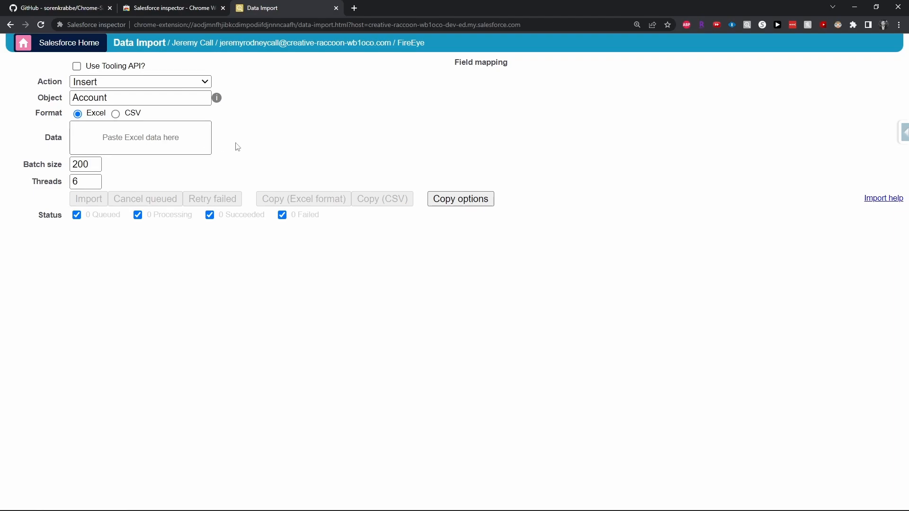
click(170, 134)
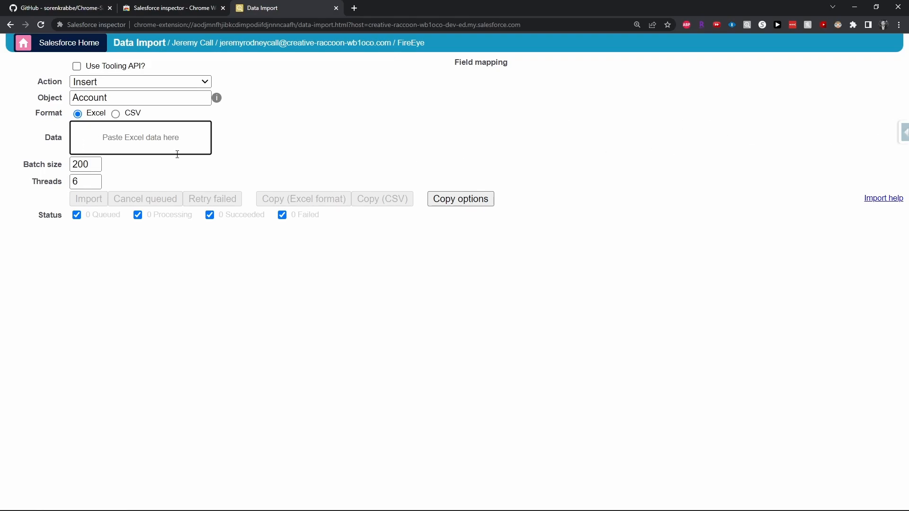
- Switch from Data Import back to the Data Export tool through Salesforce Inspector
click(900, 136)
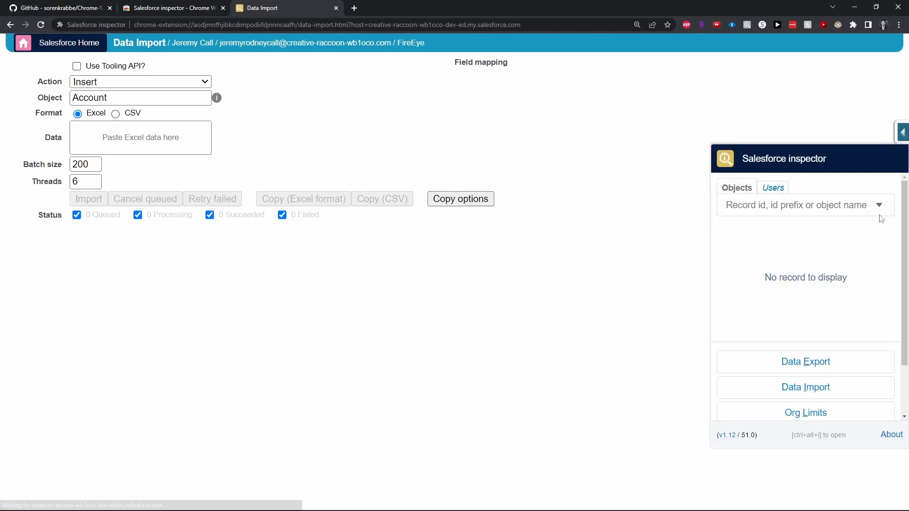
click(801, 370)
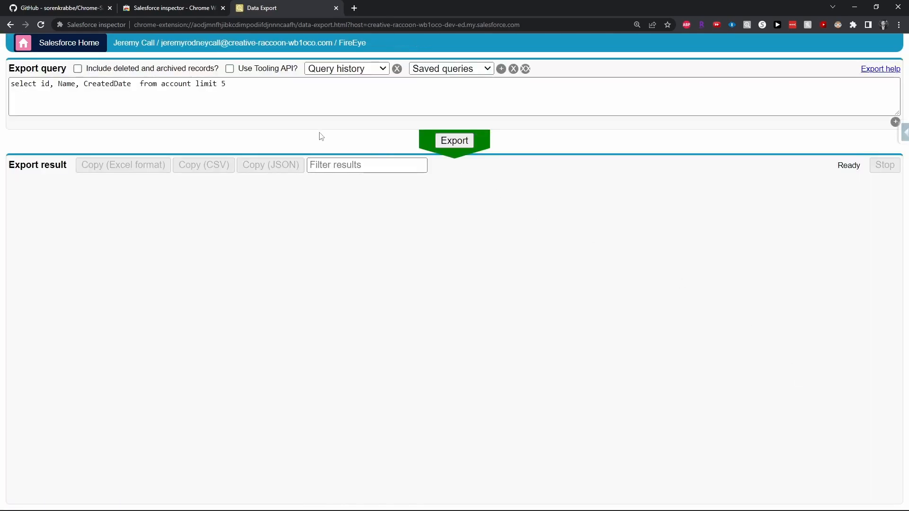
- Run the account export query, copy the results in Excel format and open Data Import
click(443, 140)
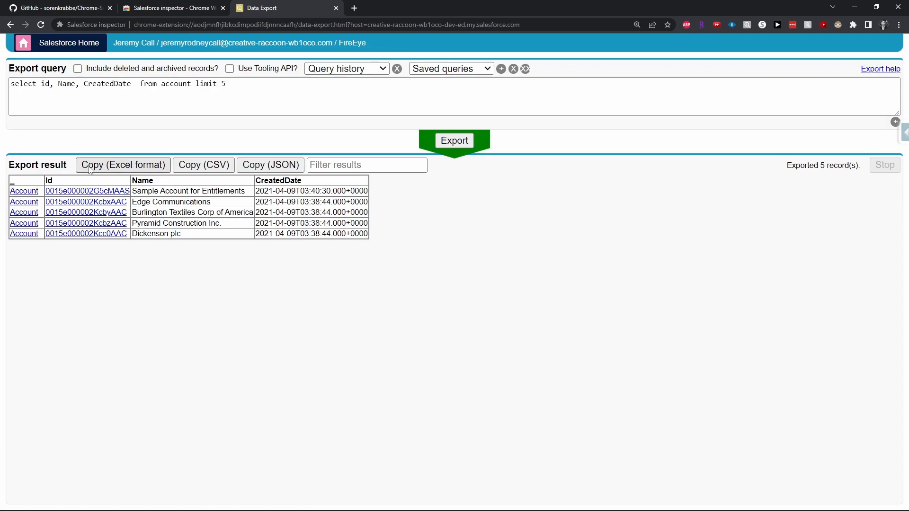
click(901, 134)
click(814, 391)
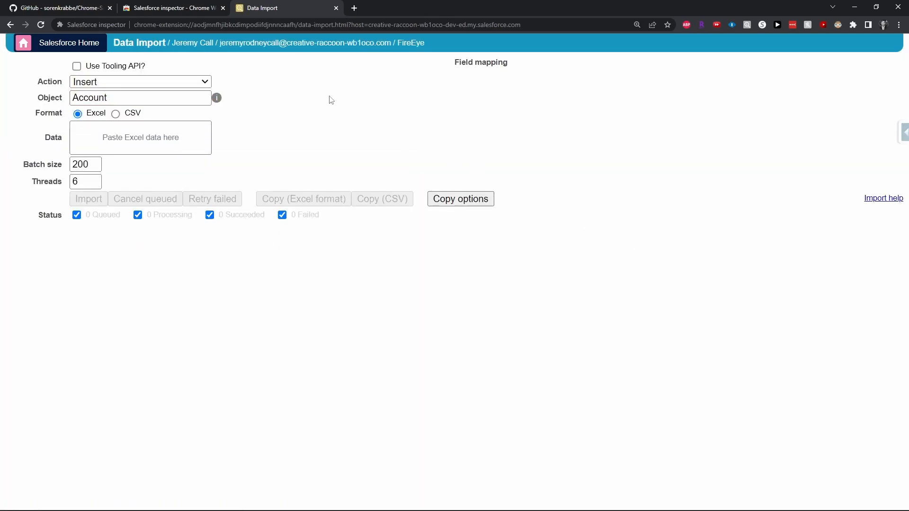
- Set the Account import action to Delete, paste the exported rows and skip the Name and CreatedDate fields
click(178, 85)
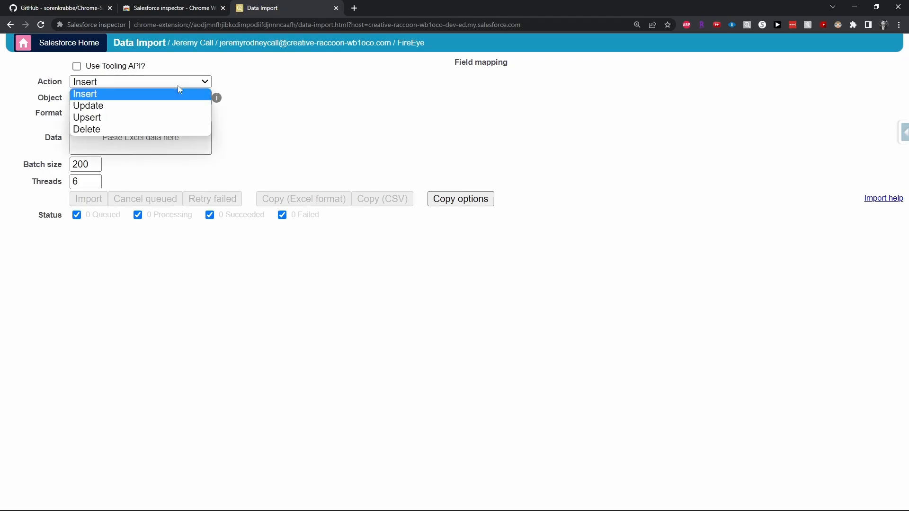
click(114, 129)
click(118, 130)
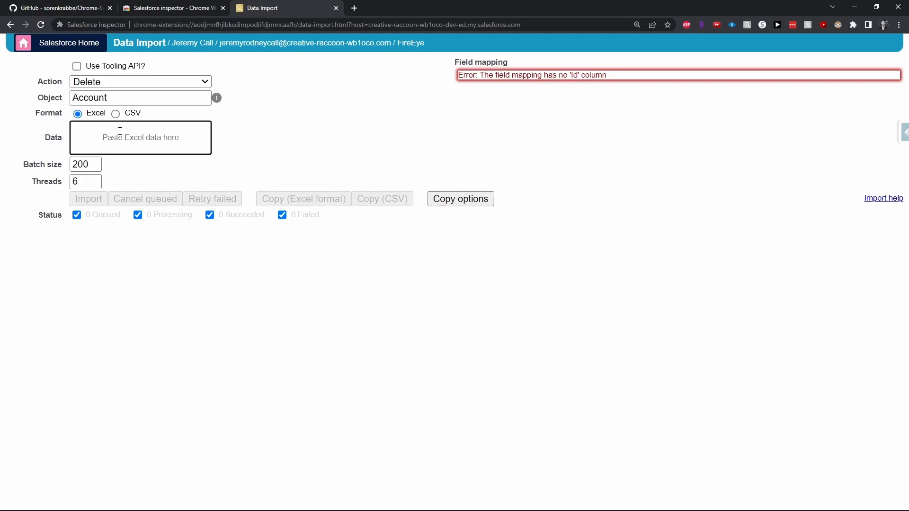
text(_	Id	Name	CreatedDate [Account]	0015e000002G5cMAAS	Sample Account for Entitlements	2021-04-09T03:40:30.000+0000 [Account]	0015e000002KcbxAAC	Edge Communications	2021-04-09T03:38:44.000+0000 [Account]	0015e000002KcbyAAC	Burlington Textiles Corp of America	2021-04-09T03:38:44.000+0000 [Account]	0015e000002KcbzAAC	Pyramid Construction Inc.	2021-04-09T03:38:44.000+0000 [Account]	0015e000002Kcc0AAC	Dickenson plc	2021-04-09T03:38:44.000+0000)
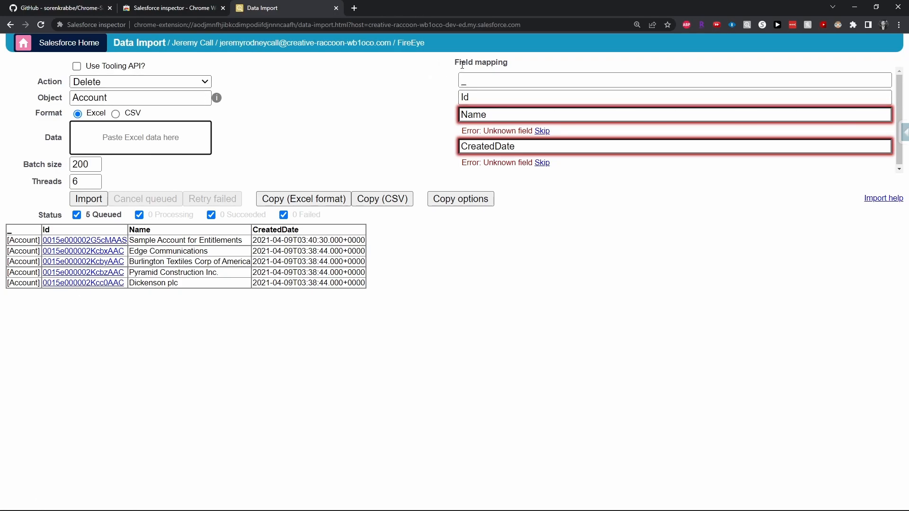
click(542, 131)
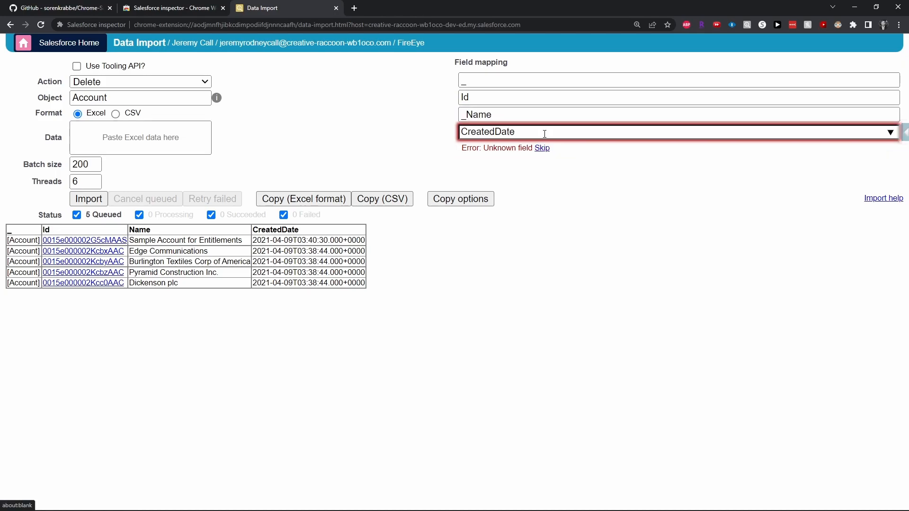
click(541, 148)
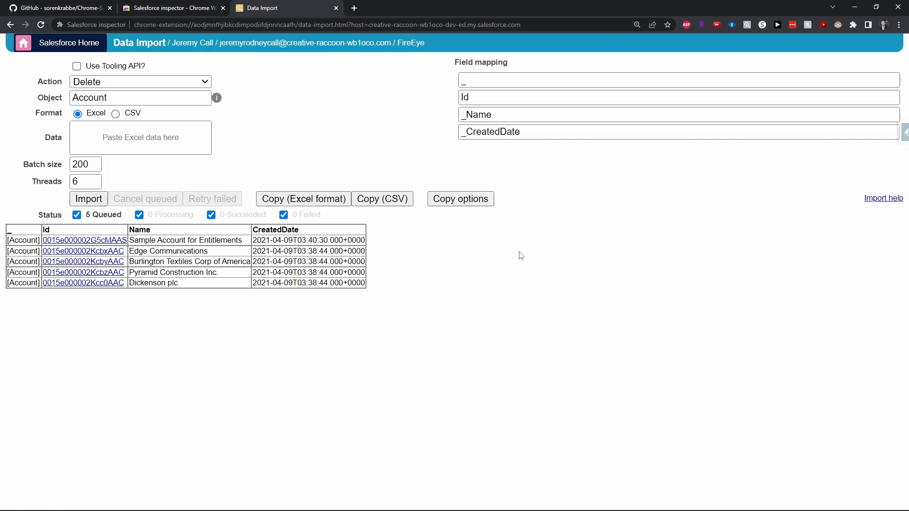
- Discard the prepared account deletion by reloading the Data Import page
click(903, 132)
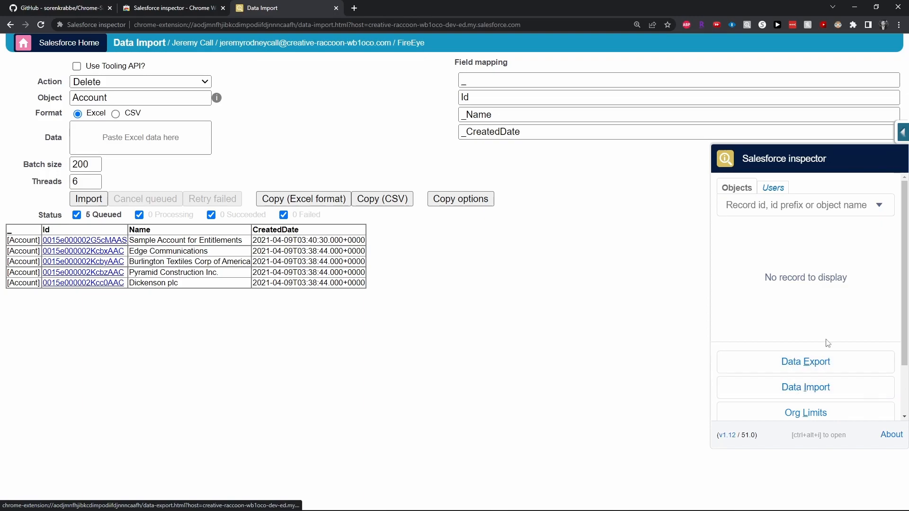
click(902, 135)
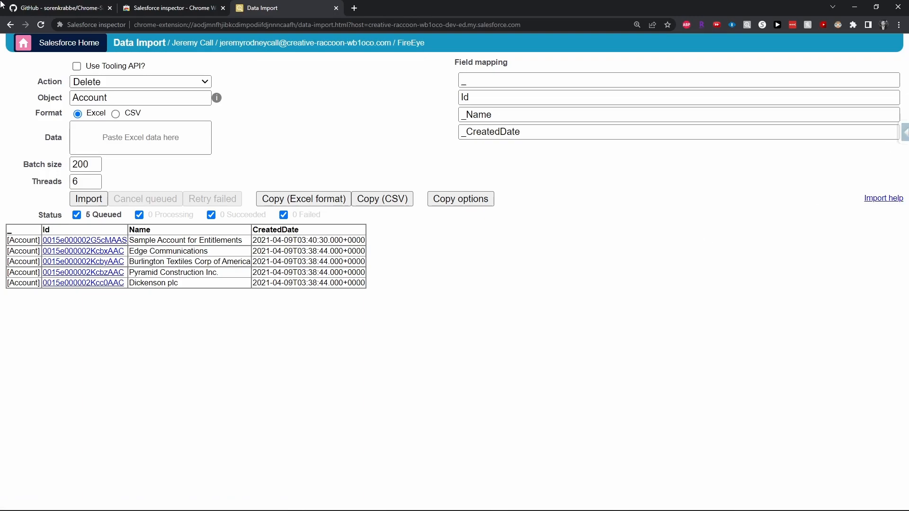
click(40, 24)
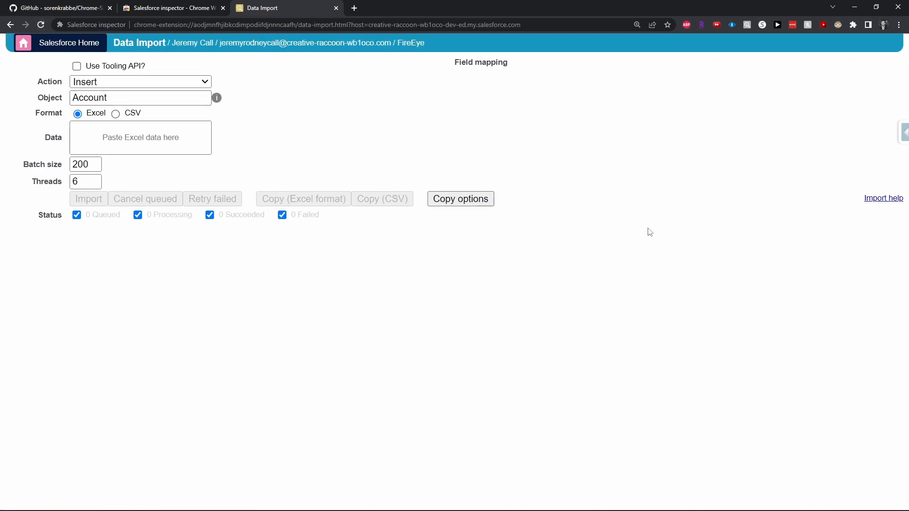
- Return to Data Export, run the account query again and copy the results in Excel format
key(ctrl+alt+i)
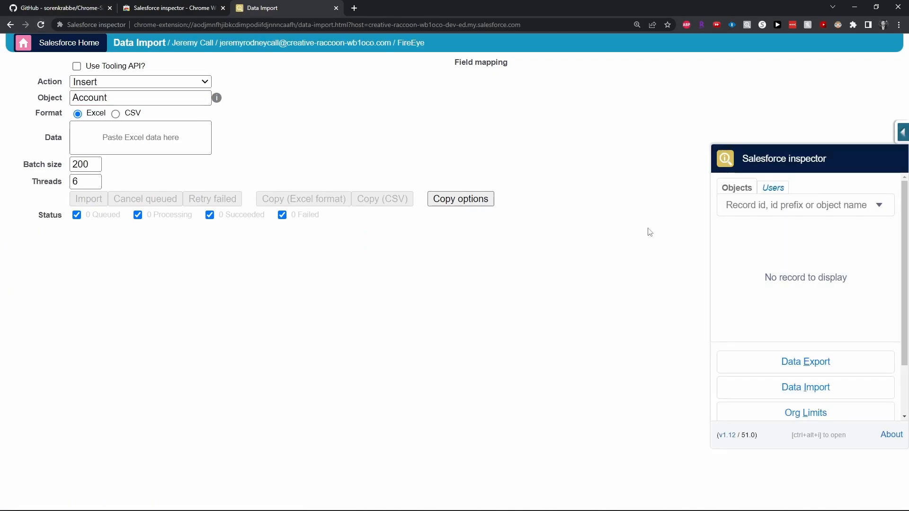
key(e)
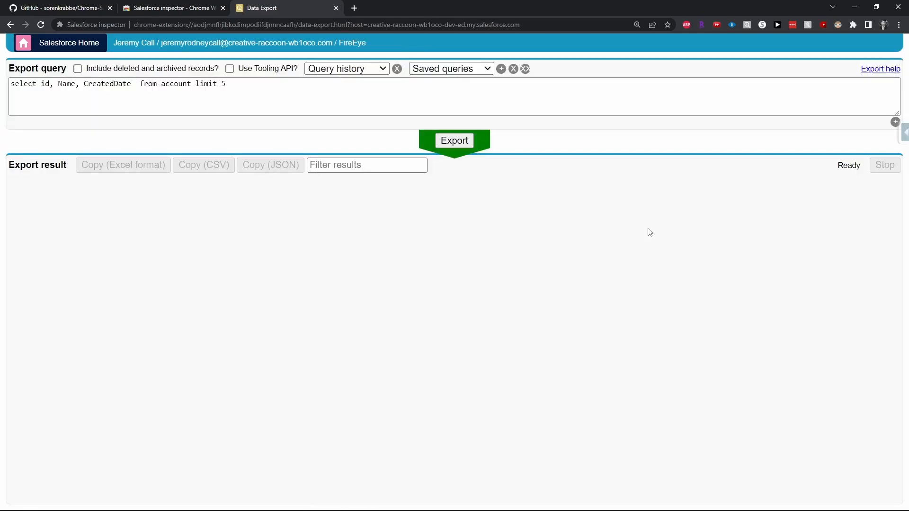
click(468, 140)
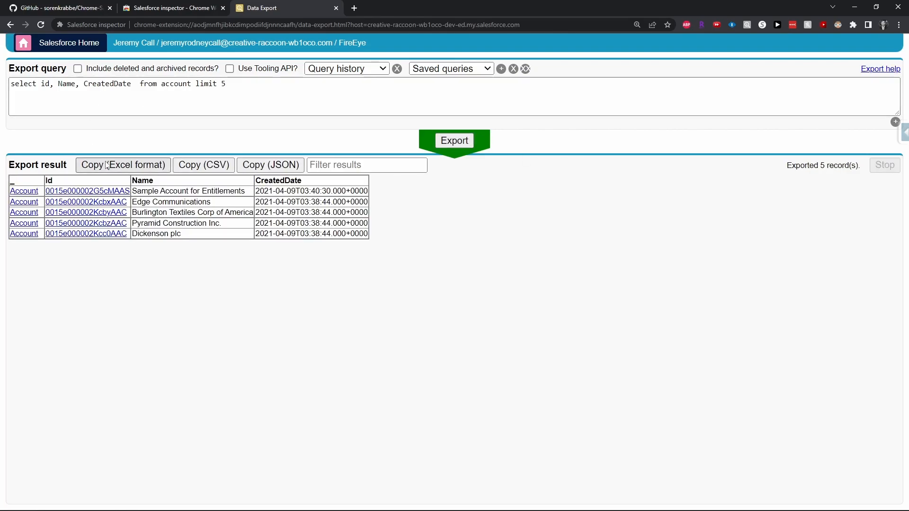
- Prepare an Account Delete in Data Import from the copied Excel rows, skipping the Name and CreatedDate fields
key(ctrl+alt+i)
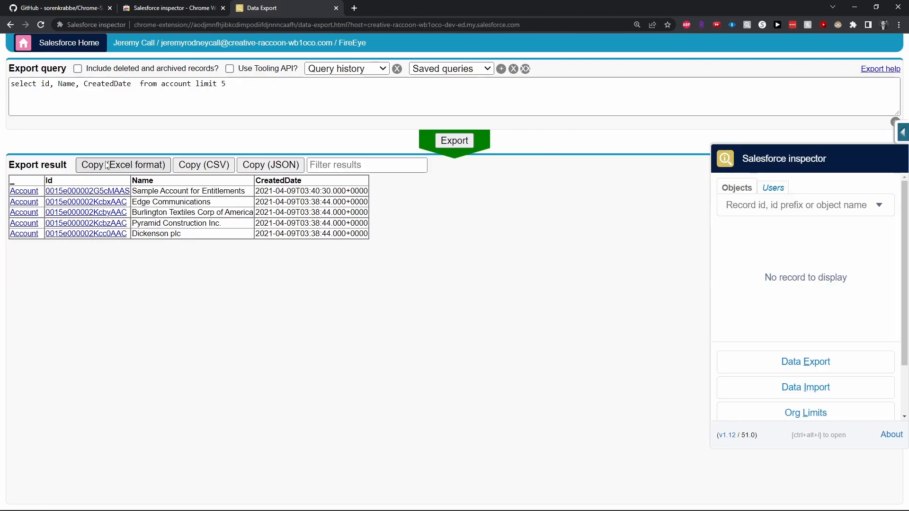
key(i)
click(105, 83)
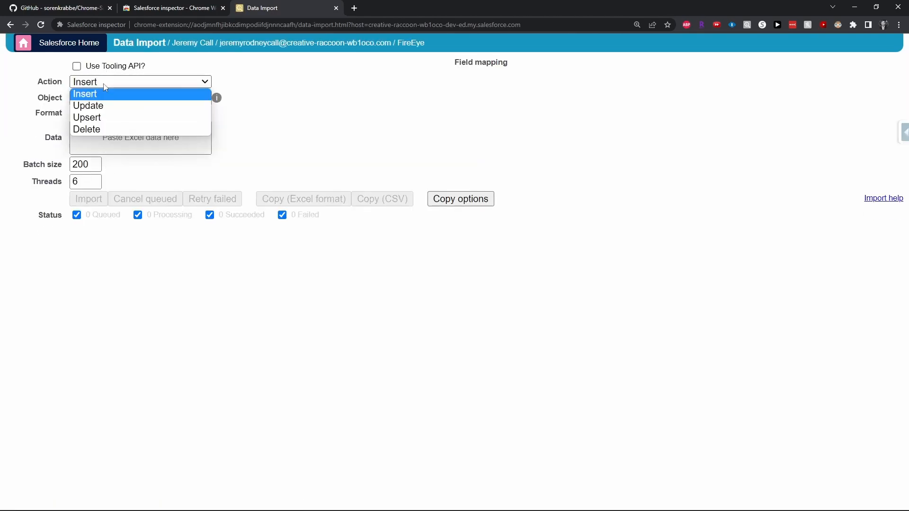
click(96, 129)
click(158, 141)
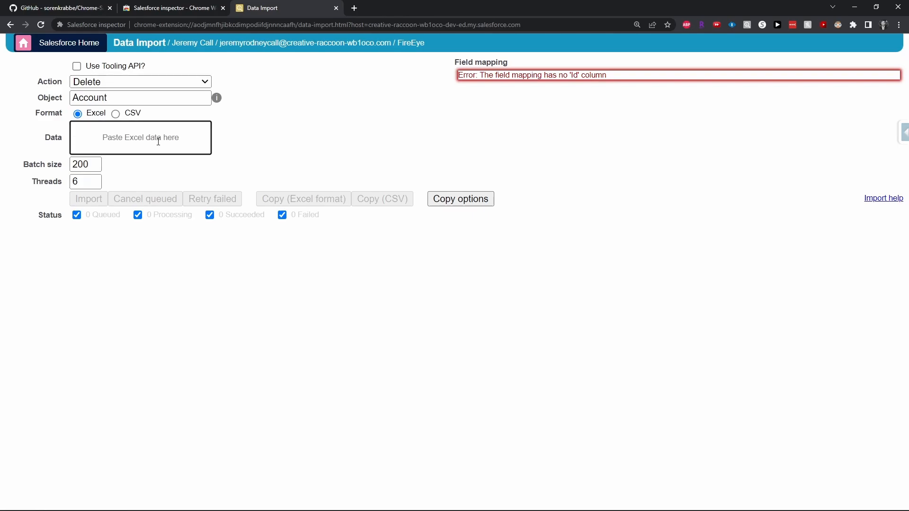
text(_	Id	Name	CreatedDate [Account]	0015e000002G5cMAAS	Sample Account for Entitlements	2021-04-09T03:40:30.000+0000 [Account]	0015e000002KcbxAAC	Edge Communications	2021-04-09T03:38:44.000+0000 [Account]	0015e000002KcbyAAC	Burlington Textiles Corp of America	2021-04-09T03:38:44.000+0000 [Account]	0015e000002KcbzAAC	Pyramid Construction Inc.	2021-04-09T03:38:44.000+0000 [Account]	0015e000002Kcc0AAC	Dickenson plc	2021-04-09T03:38:44.000+0000)
click(542, 131)
click(541, 147)
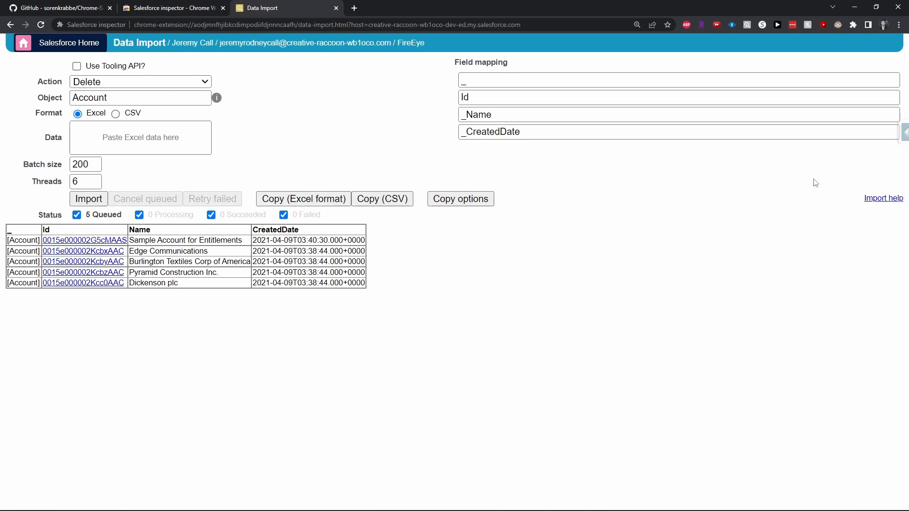
- Open Org Limits from Salesforce Inspector and examine the usage limits, including Permission Sets
click(903, 137)
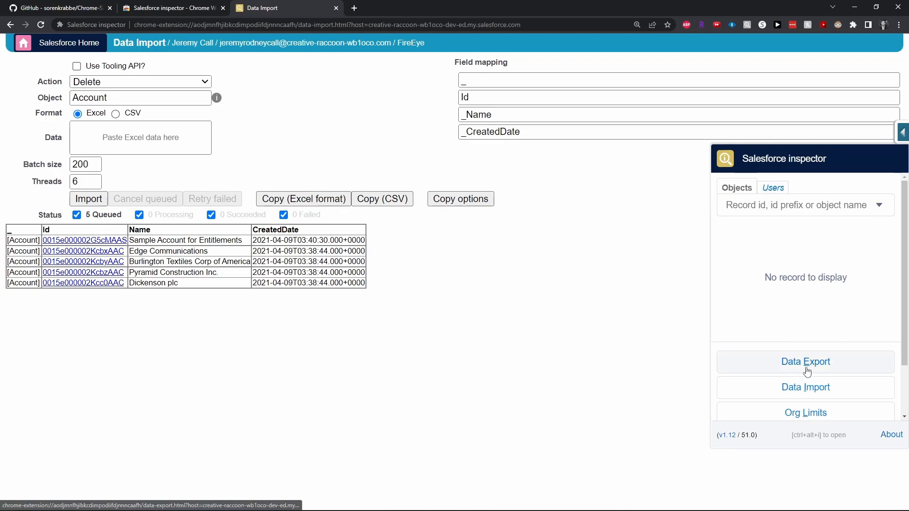
scroll(827, 386, down, 1)
scroll(827, 385, down, 2)
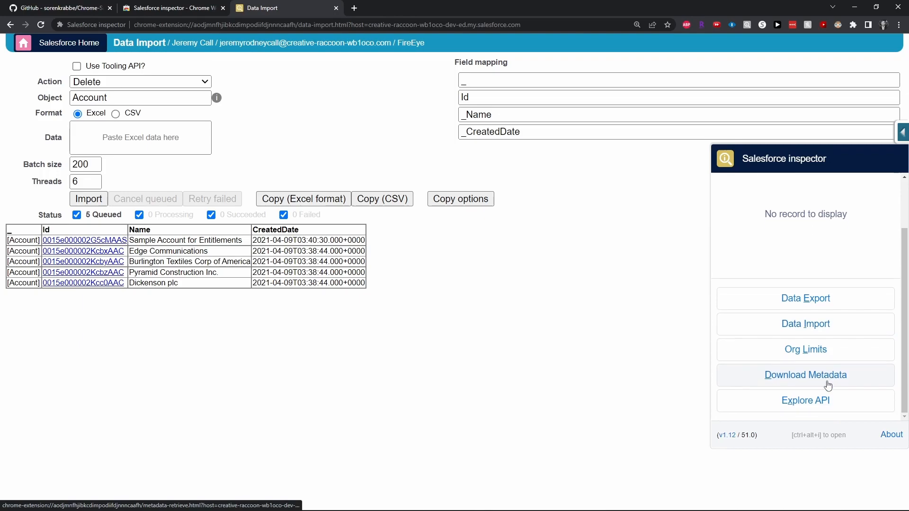
click(811, 359)
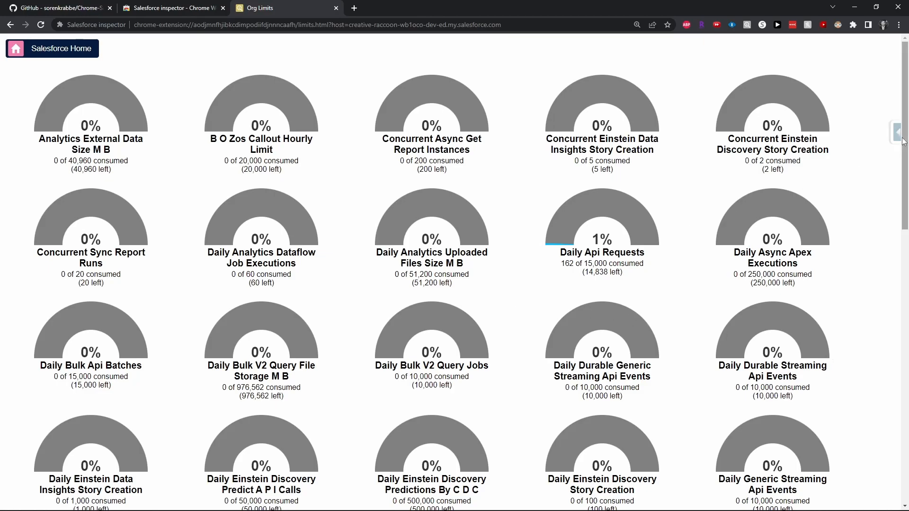
drag(904, 140, 904, 150)
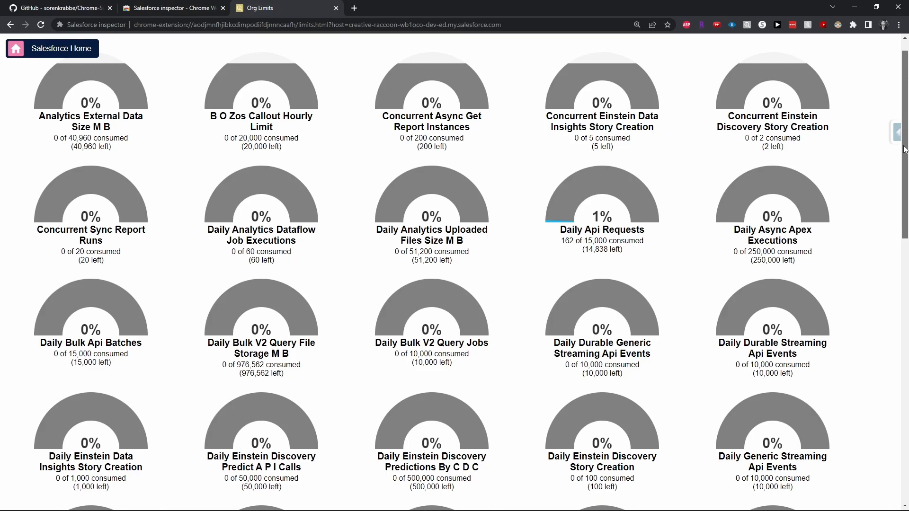
drag(905, 149, 757, 407)
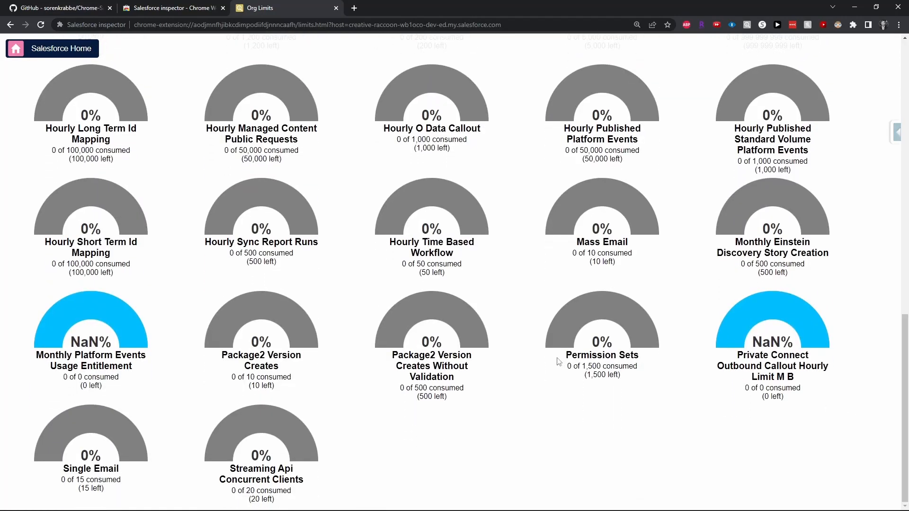
drag(568, 355, 646, 362)
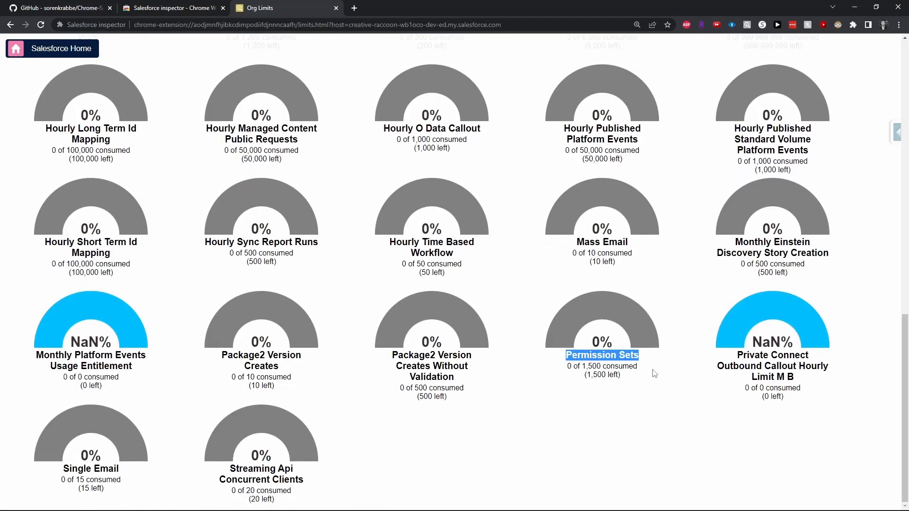
drag(569, 358, 646, 372)
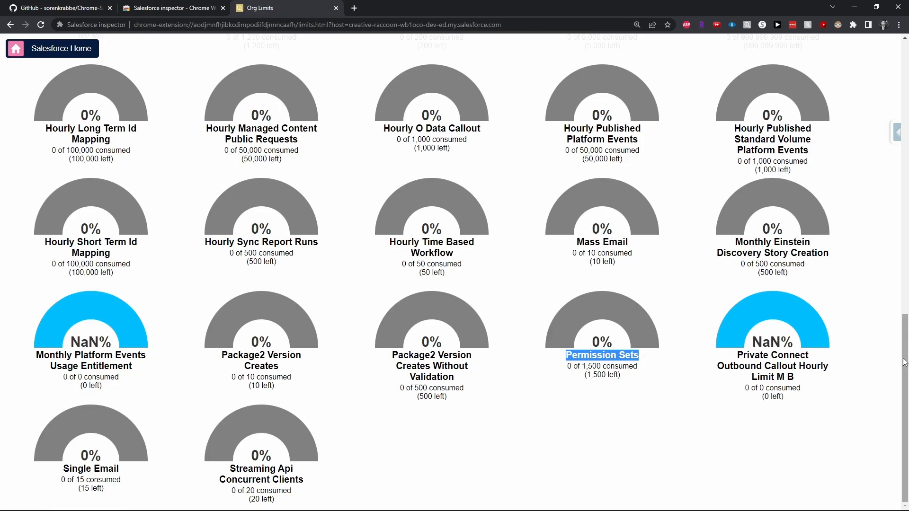
- Open Download Metadata, try switching Select all off and on, and return to Org Limits
click(893, 135)
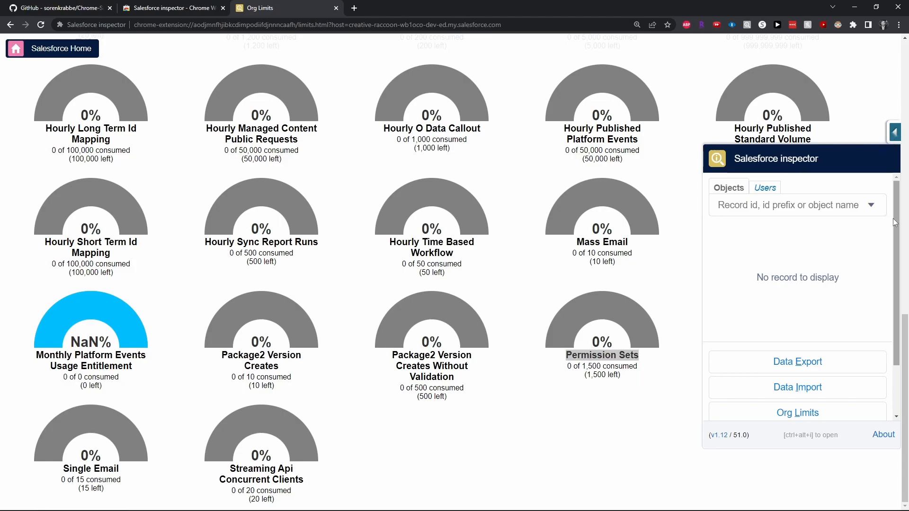
scroll(894, 222, down, 3)
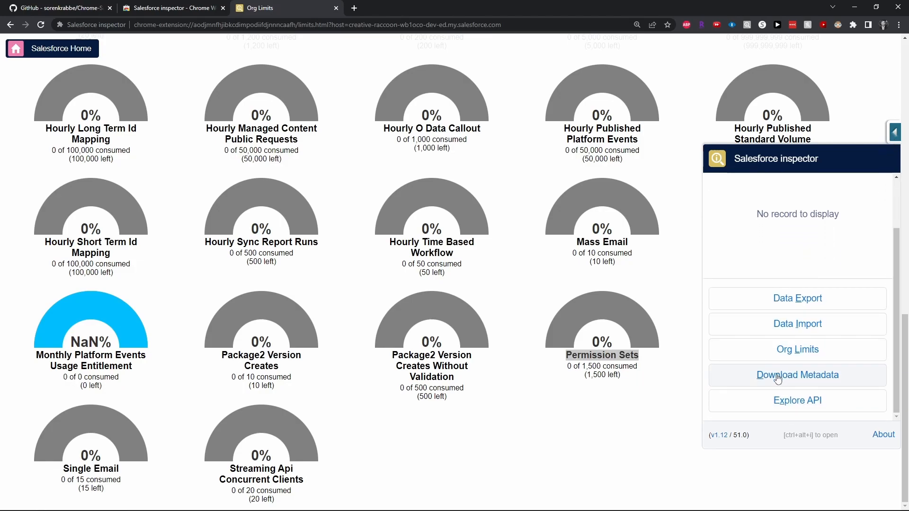
click(776, 377)
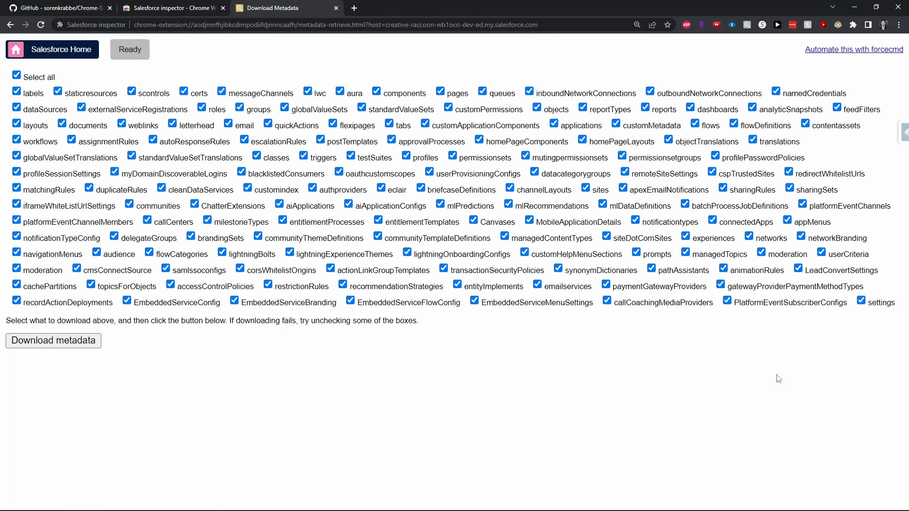
click(19, 76)
click(19, 76)
click(15, 30)
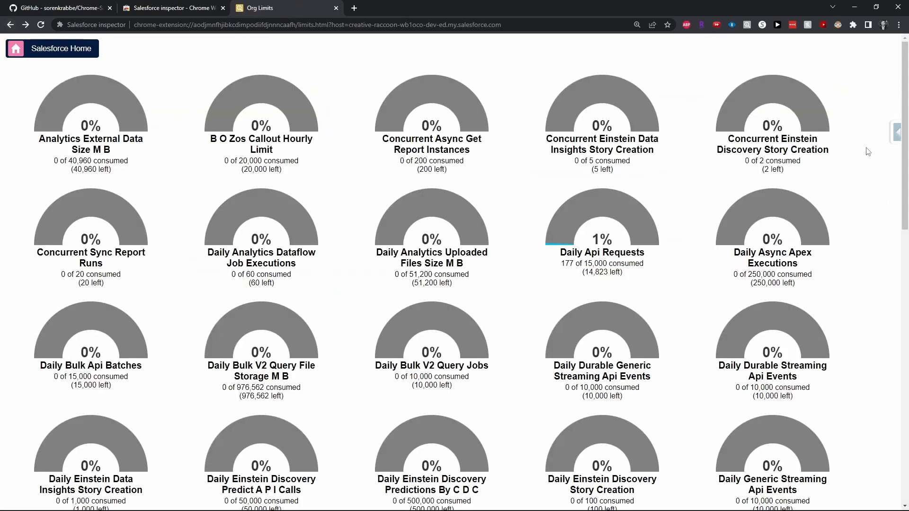
- Open Explore API from Salesforce Inspector to view the available REST API versions
click(894, 134)
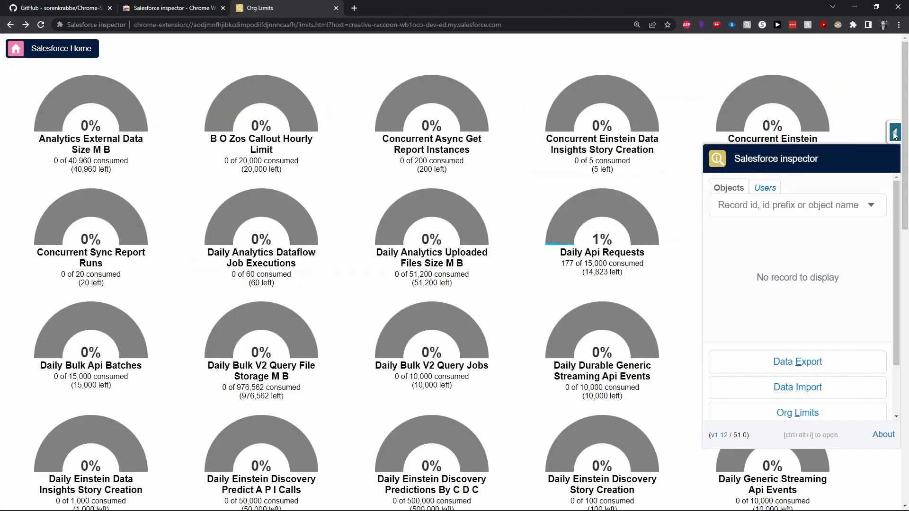
scroll(881, 322, down, 2)
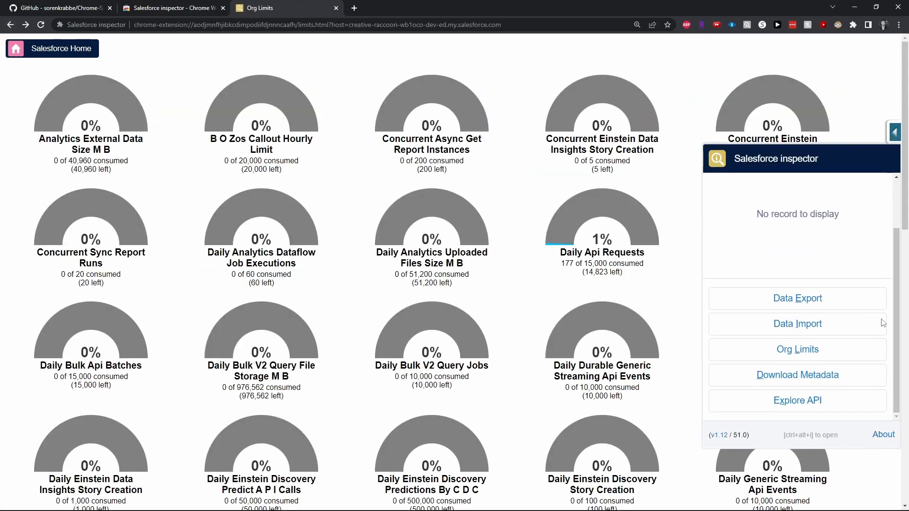
click(816, 399)
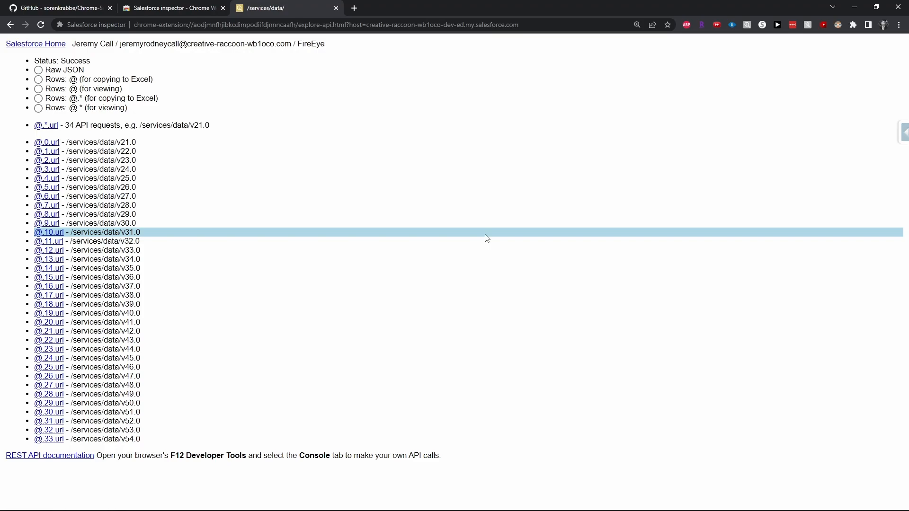
- Look up the Account object in Salesforce Inspector and open its Fields & Relationships page in Object Manager
click(901, 133)
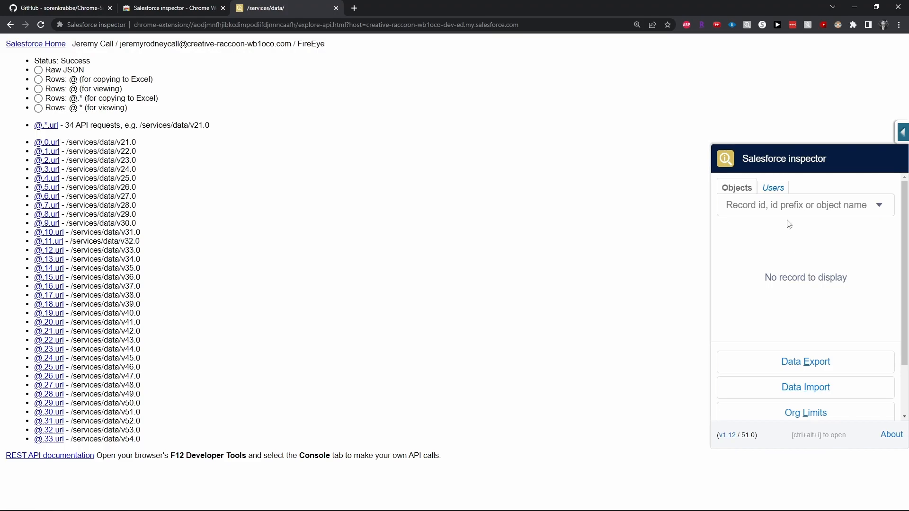
click(778, 210)
text(account)
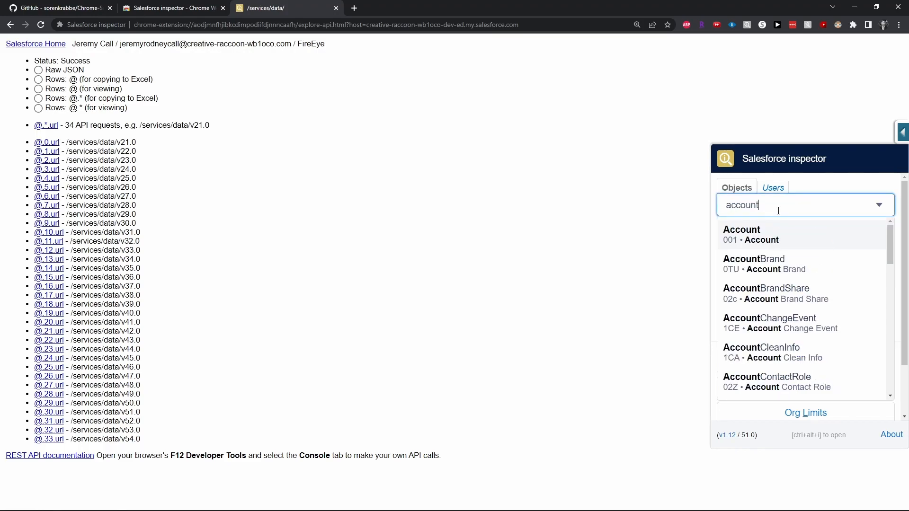
key(Return)
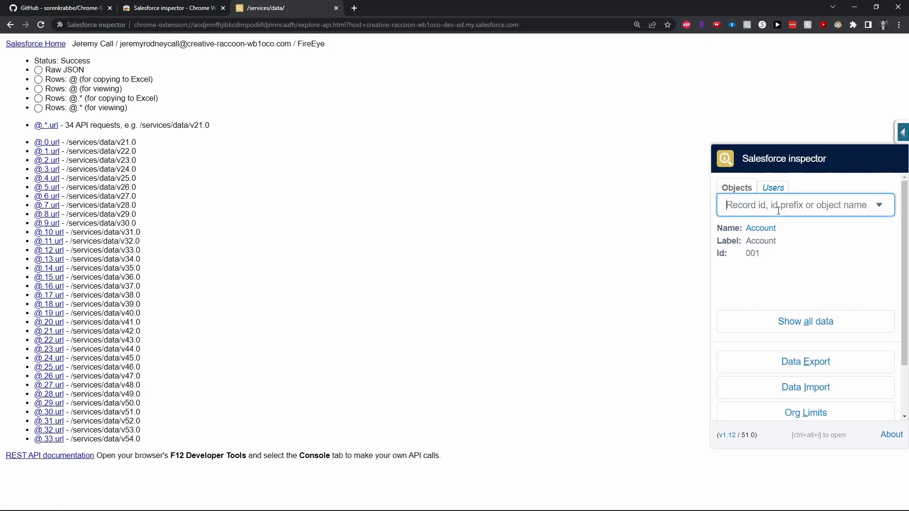
click(772, 234)
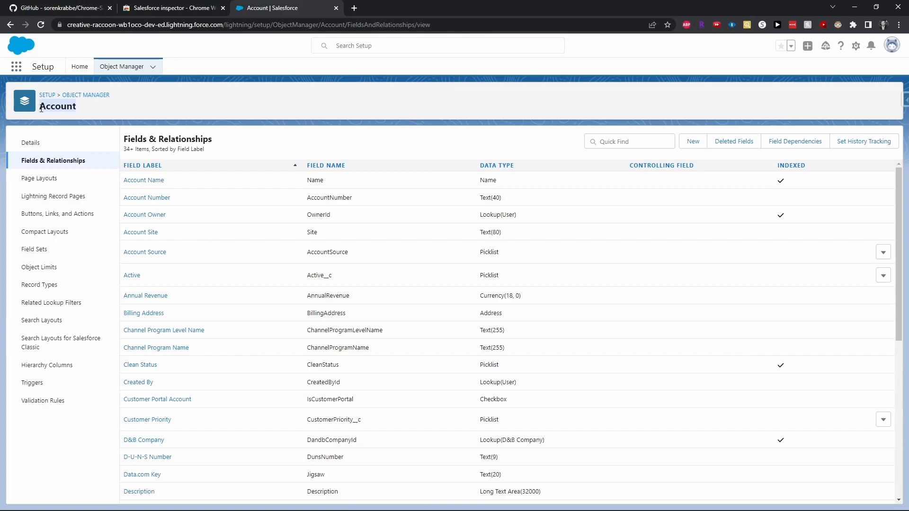
click(634, 142)
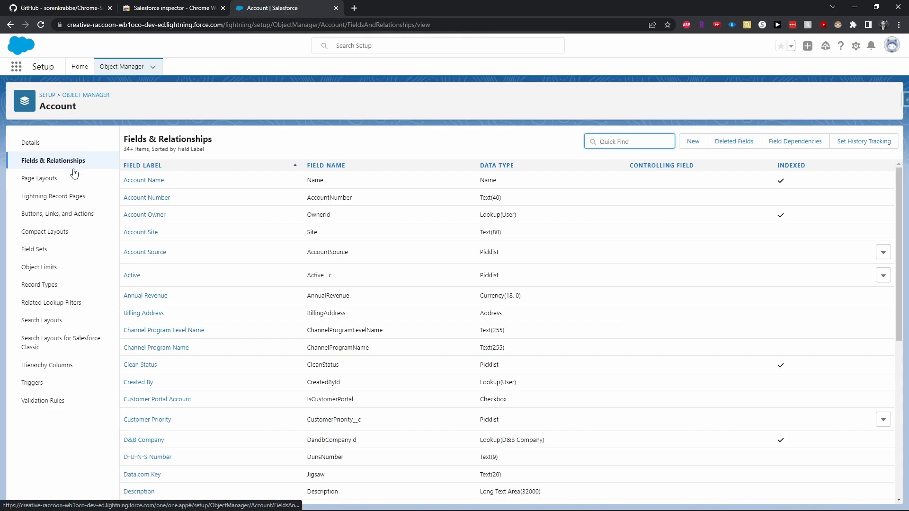
- Open Salesforce Inspector on the Account object's setup page
click(904, 100)
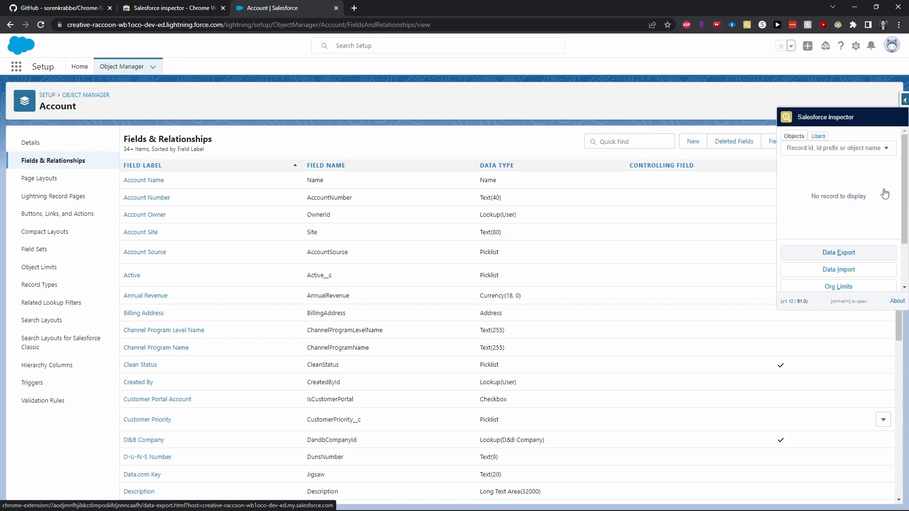